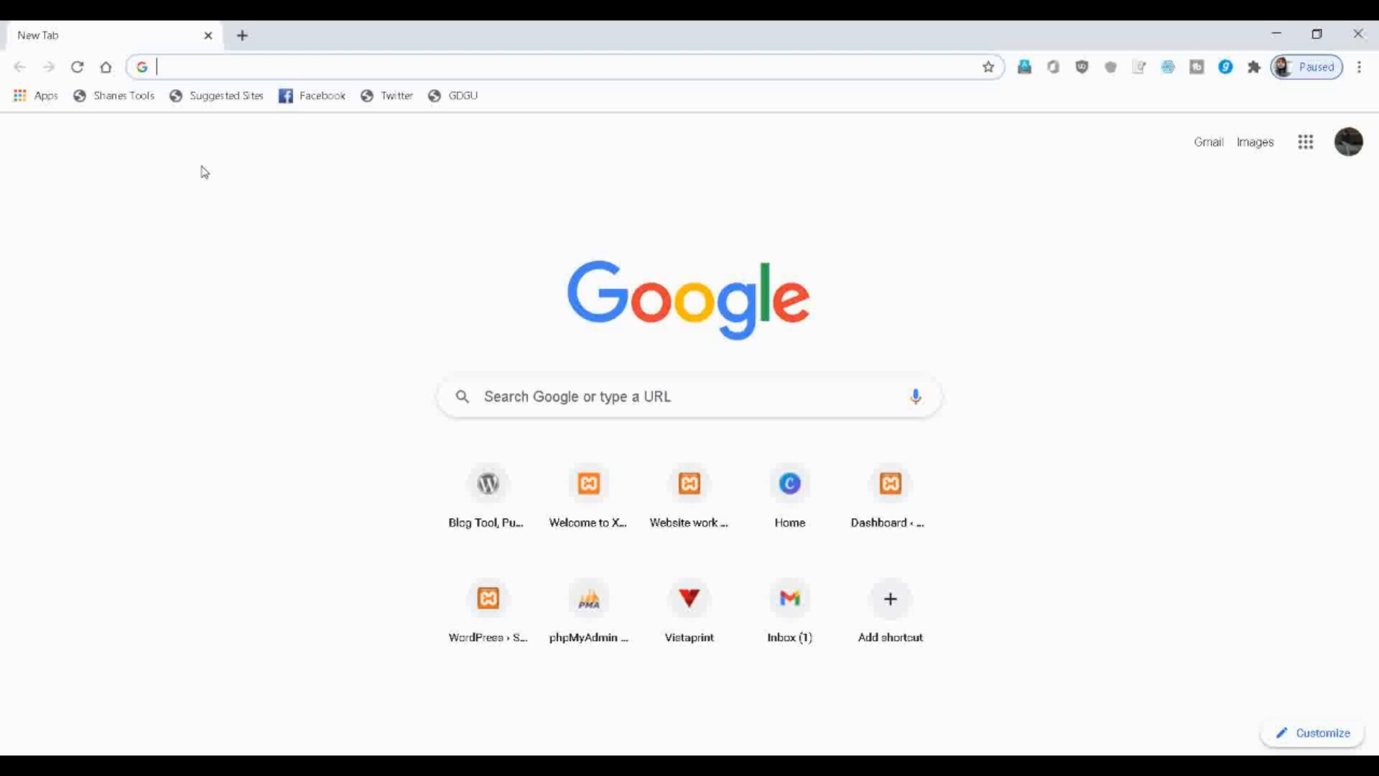
Search for "xampp download" and start the 64-bit download of XAMPP for Windows 7.4.12 from the Apache Friends download page.
{"action": "type", "text": "x"}
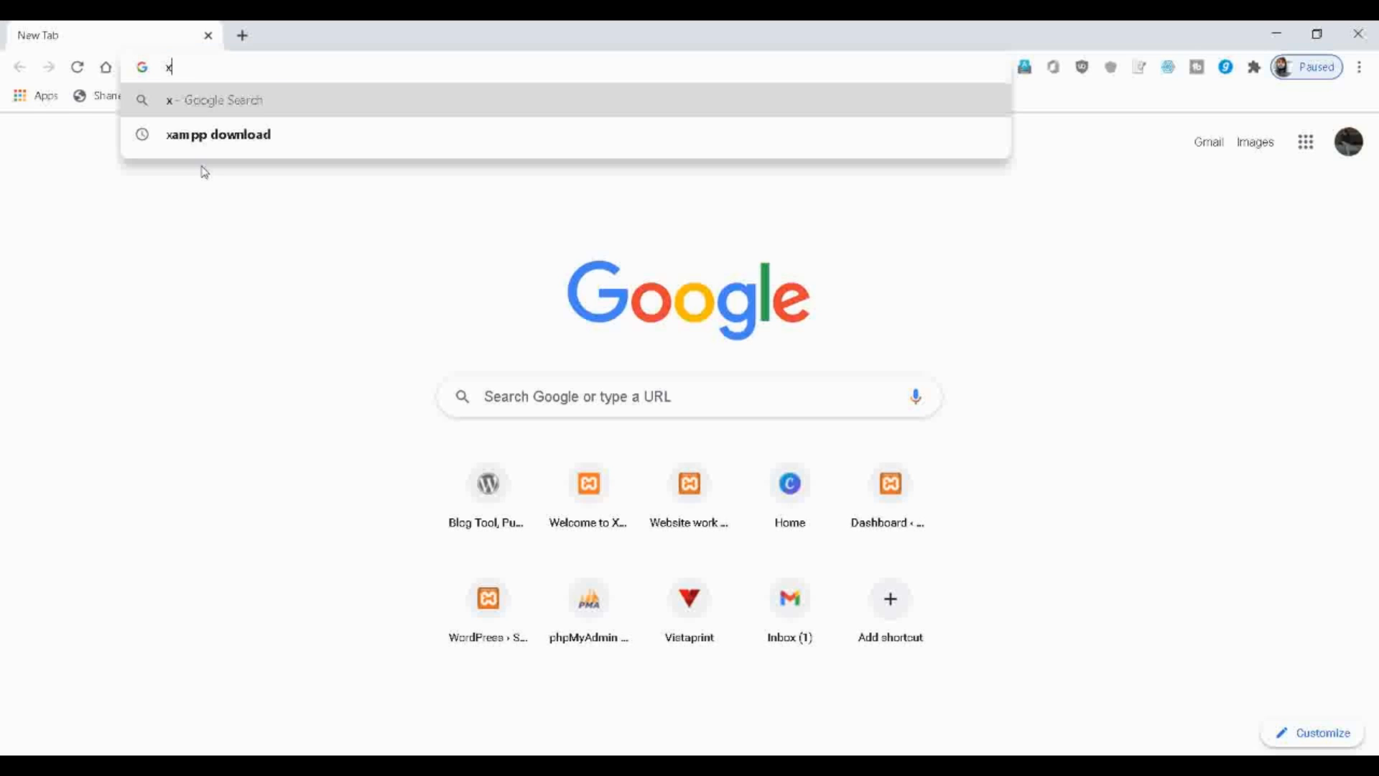
{"action": "type", "text": "ampp download"}
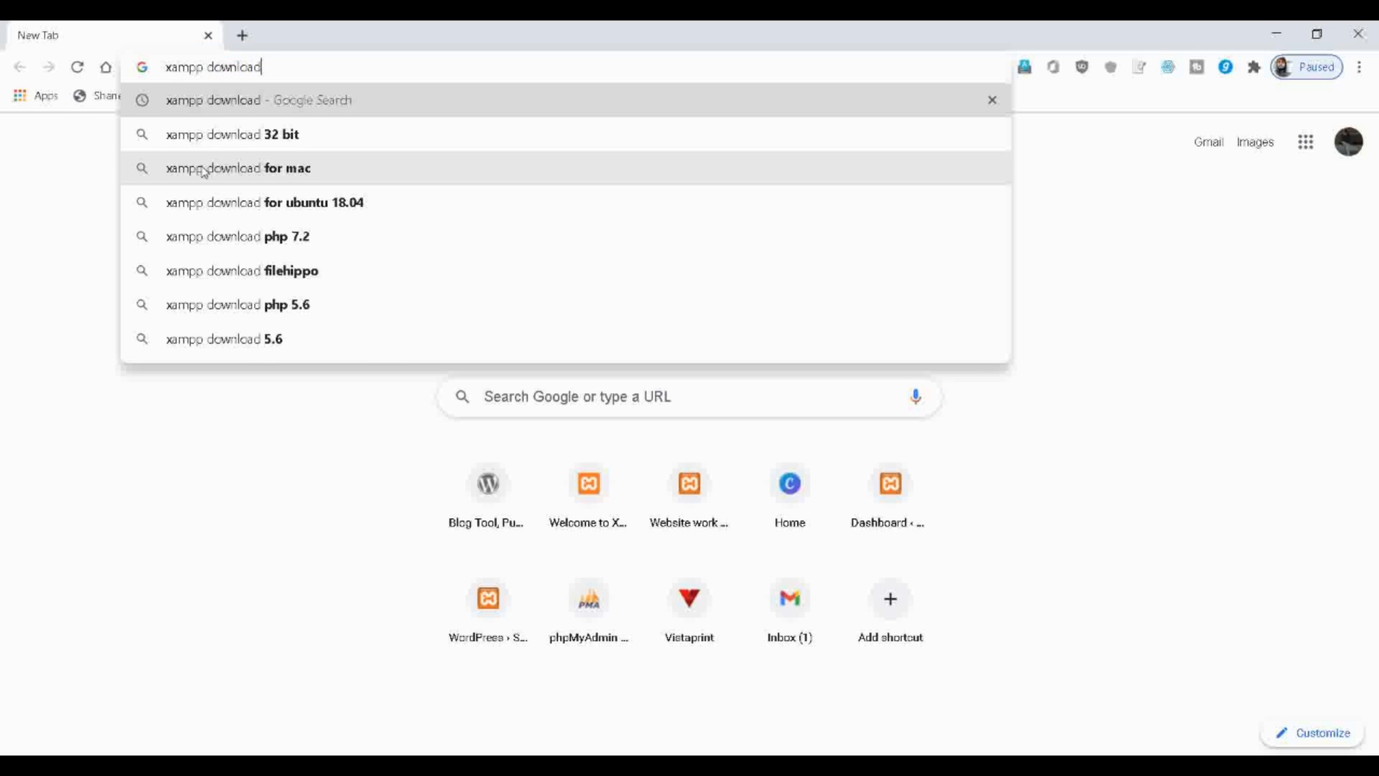
{"action": "key", "text": "Return"}
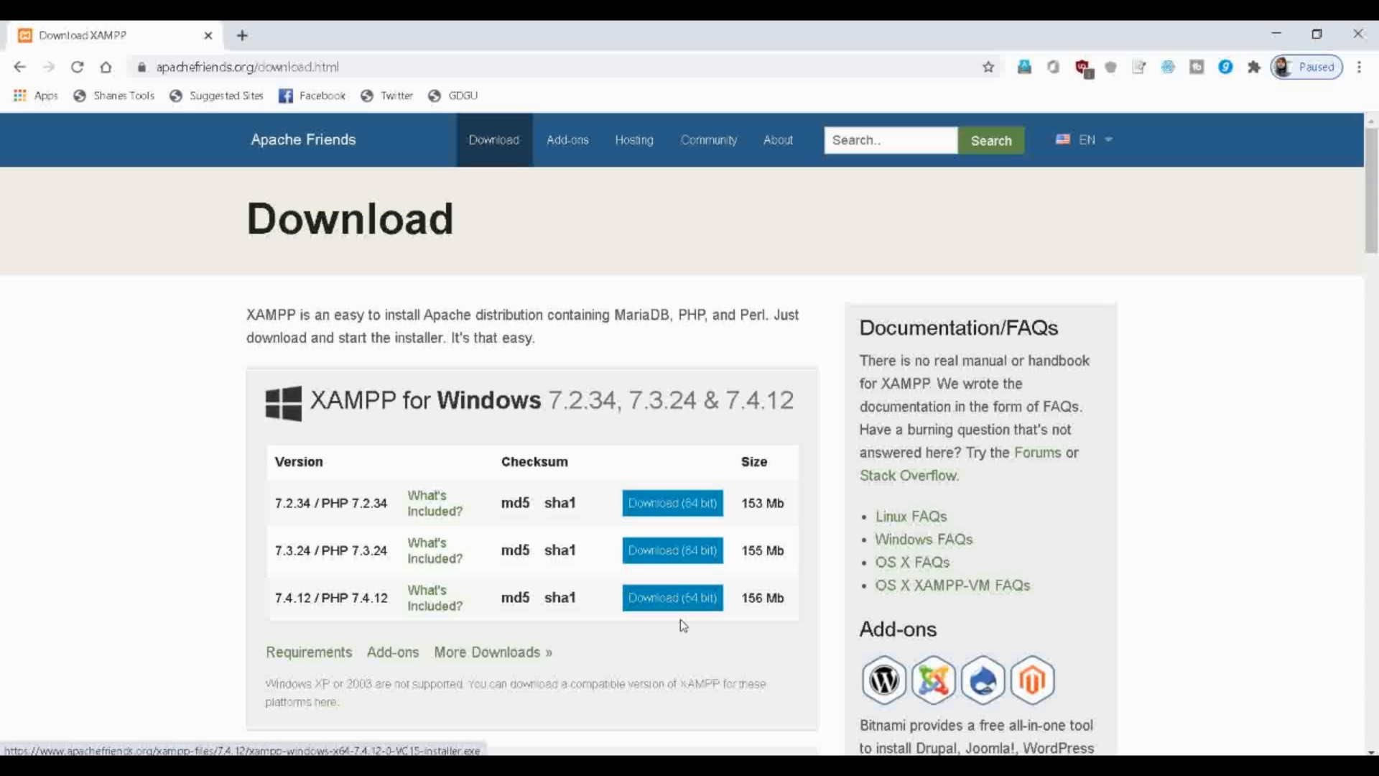
{"action": "left_click", "coordinate": [679, 603]}
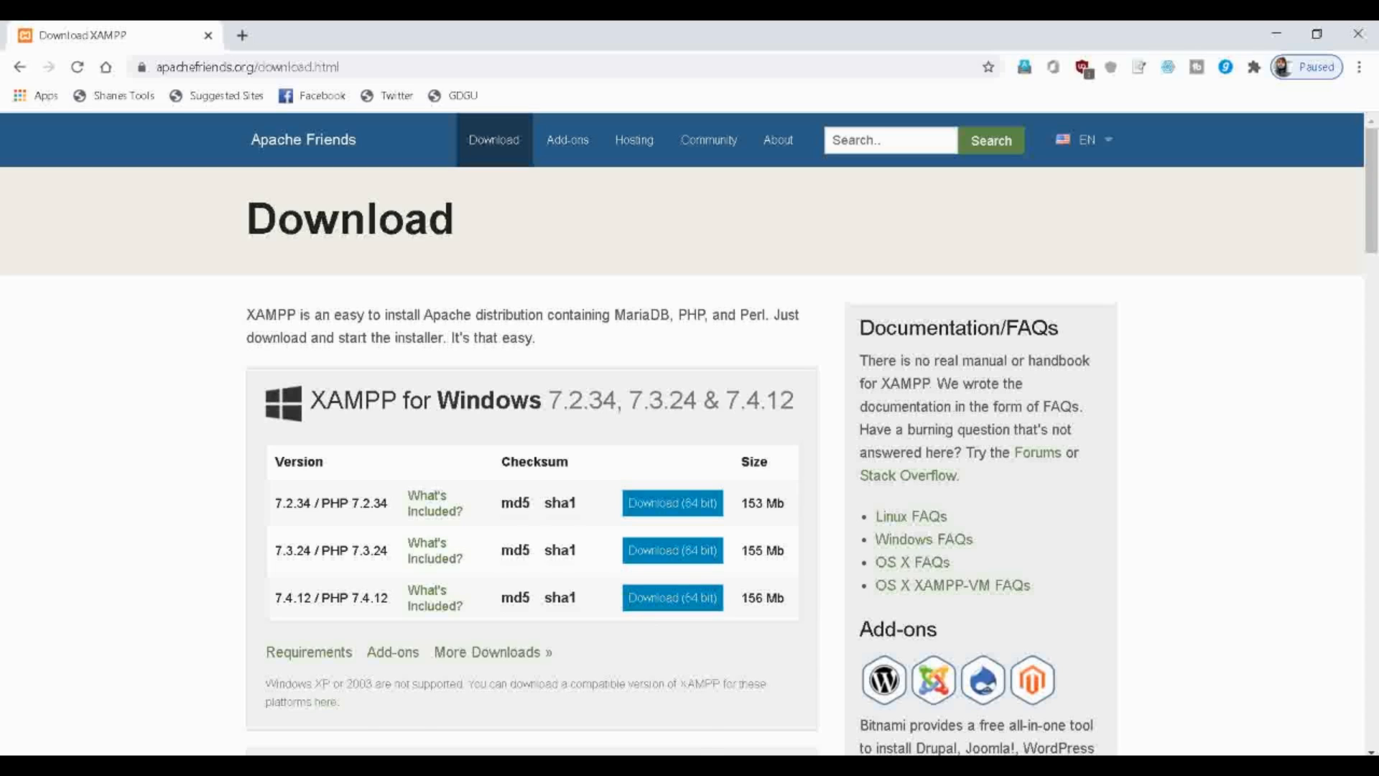
Switch to File Explorer's Downloads folder, locate the xampp-windows-x64-7.4.12-0-VC15 installer, and minimize the window.
{"action": "mouse_move", "coordinate": [507, 766]}
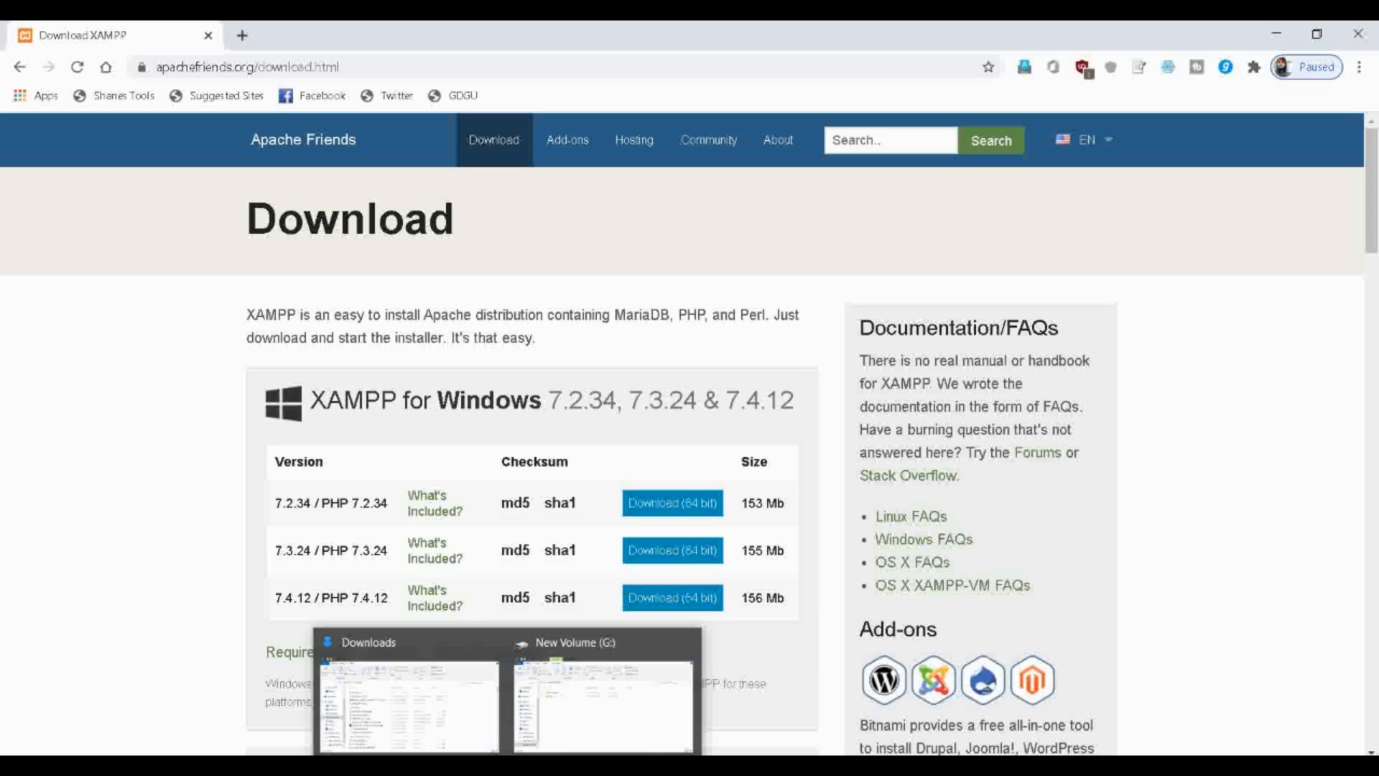
{"action": "left_click", "coordinate": [431, 737]}
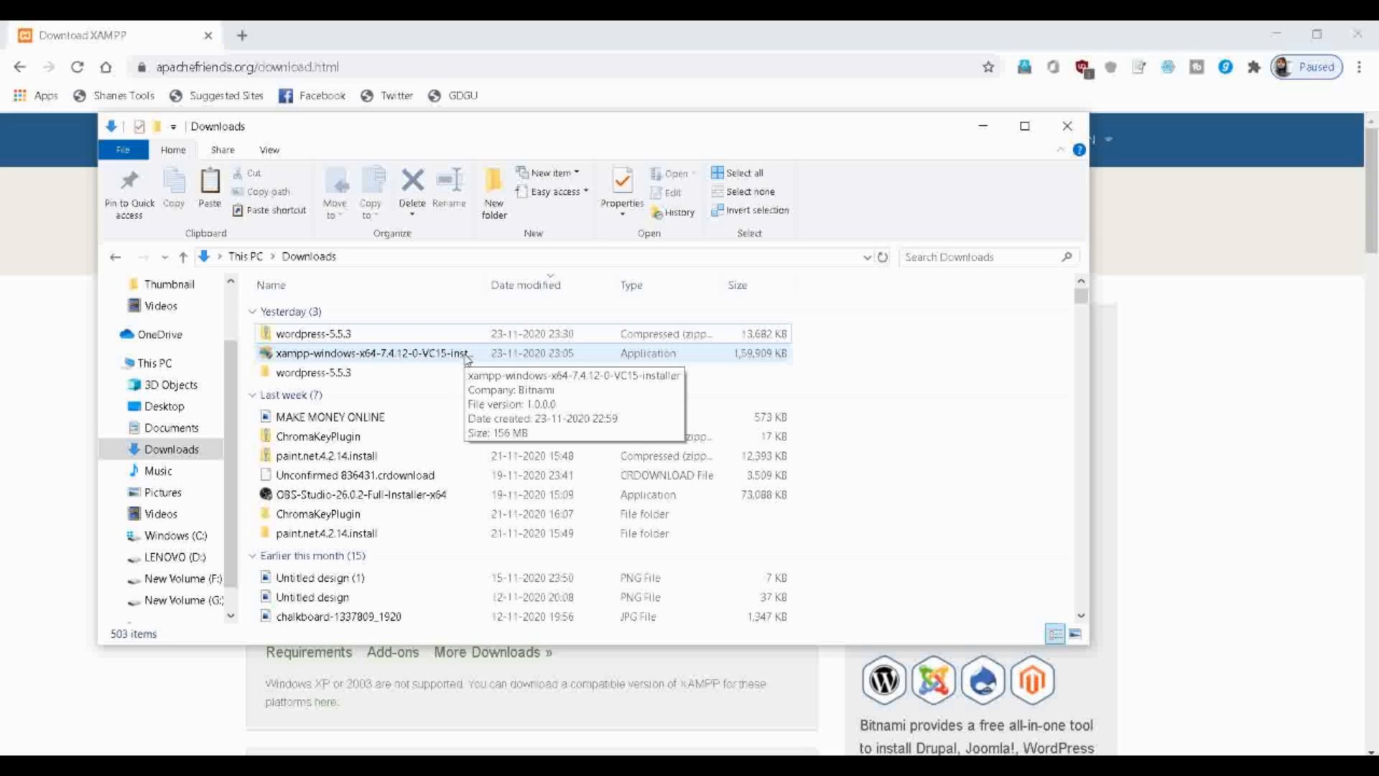
{"action": "left_click", "coordinate": [982, 128]}
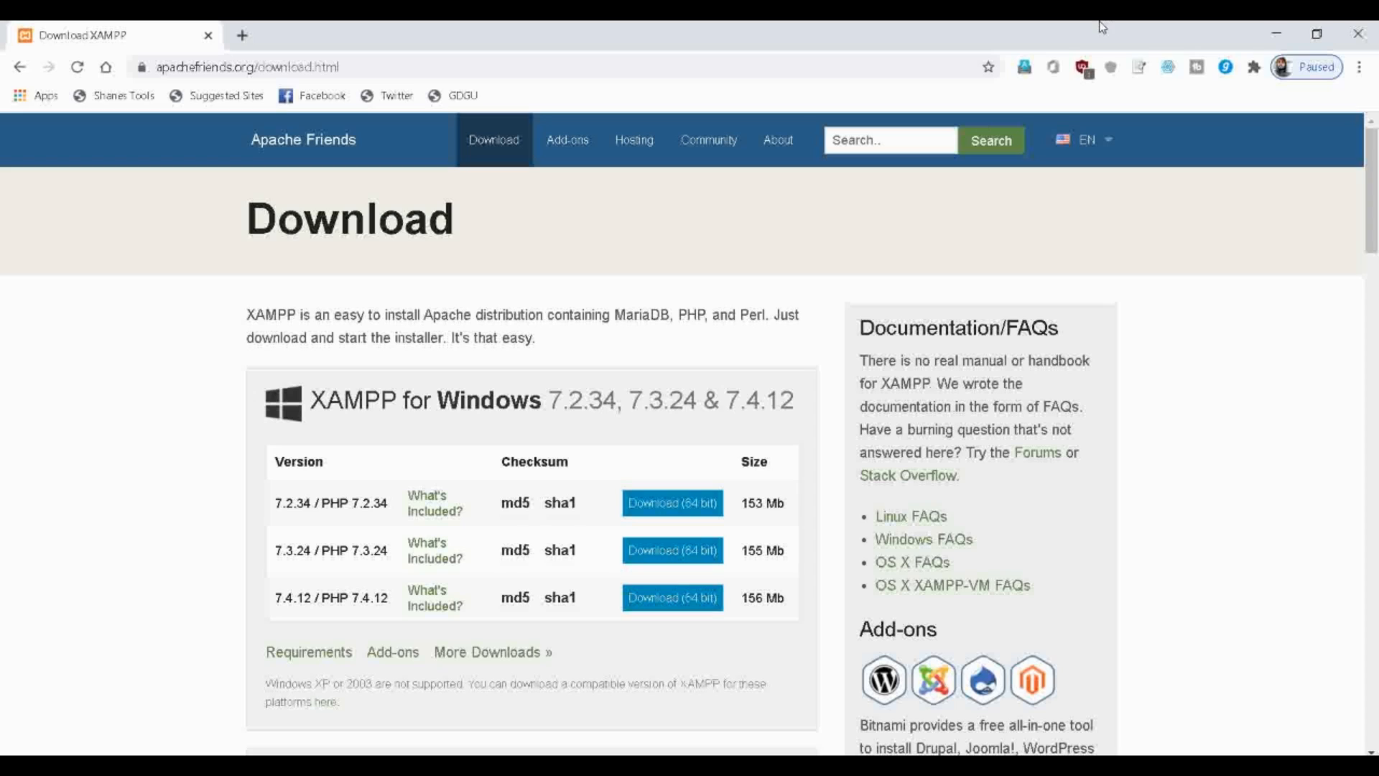
Switch to the XAMPP Control Panel, start the Apache and MySQL modules, and minimize the panel.
{"action": "mouse_move", "coordinate": [507, 766]}
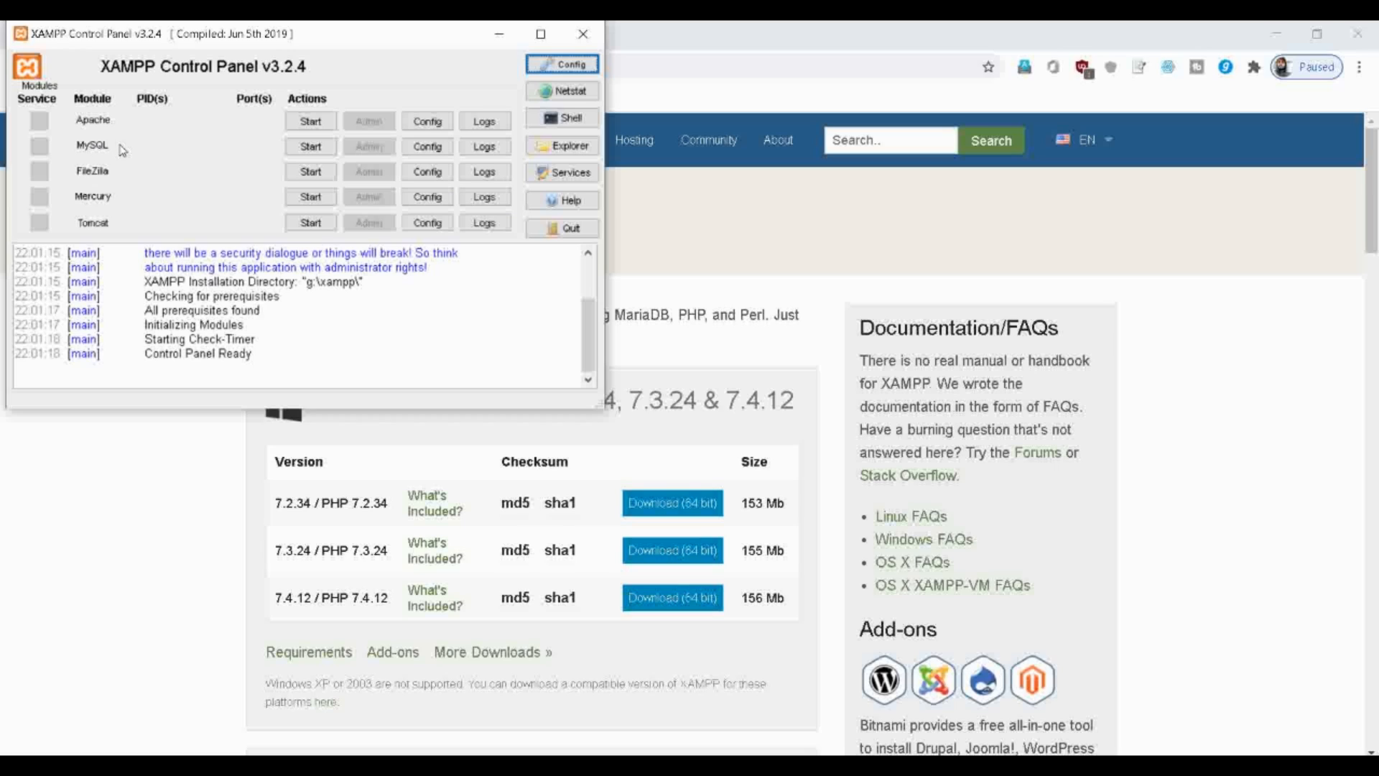
{"action": "left_click", "coordinate": [305, 128]}
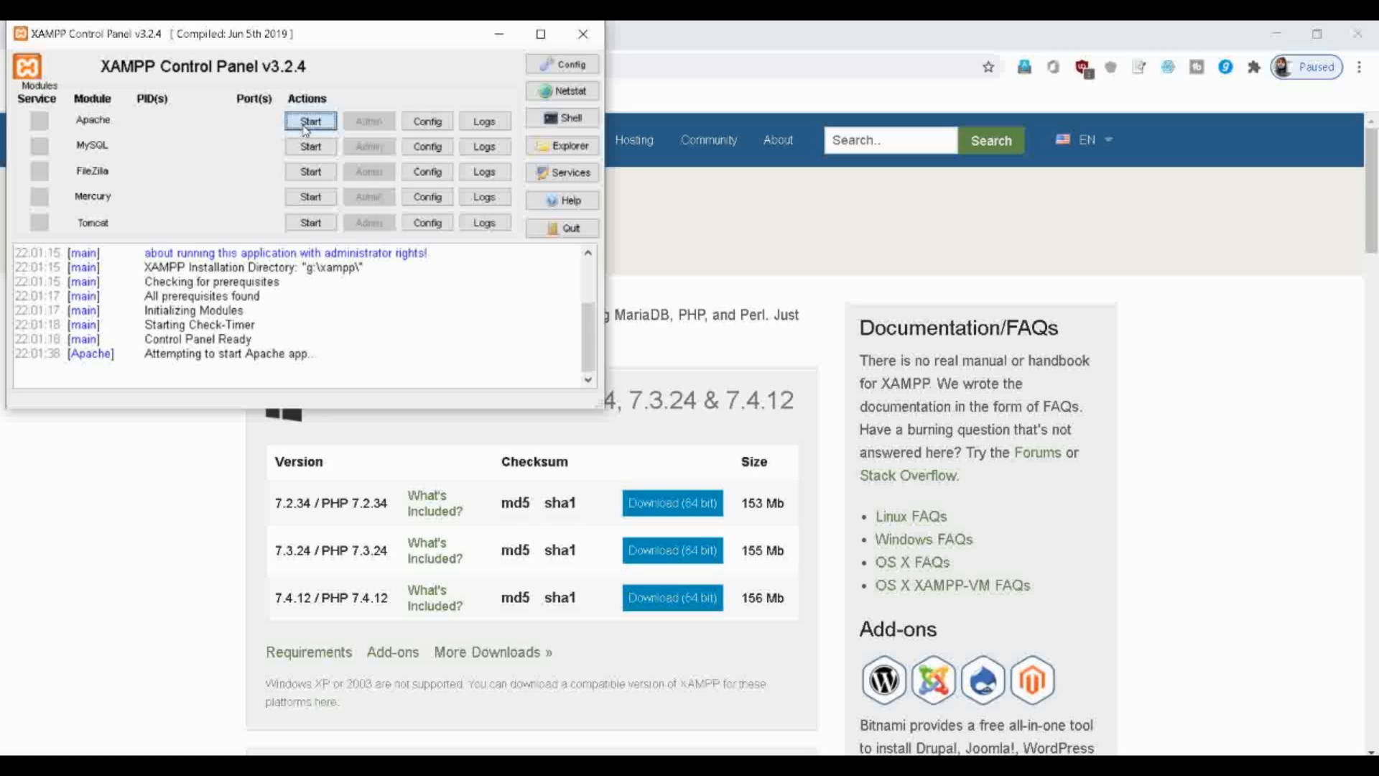
{"action": "left_click", "coordinate": [310, 148]}
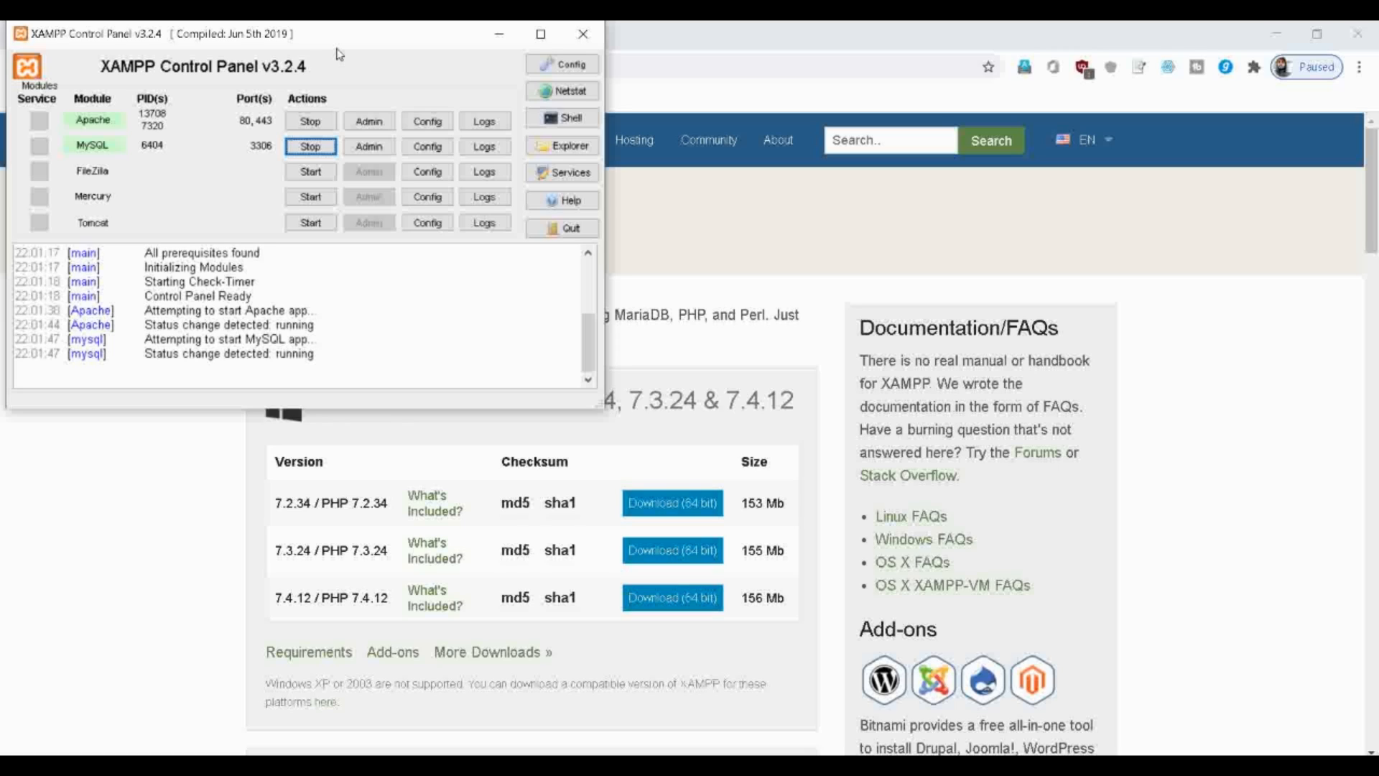
{"action": "left_click", "coordinate": [494, 38]}
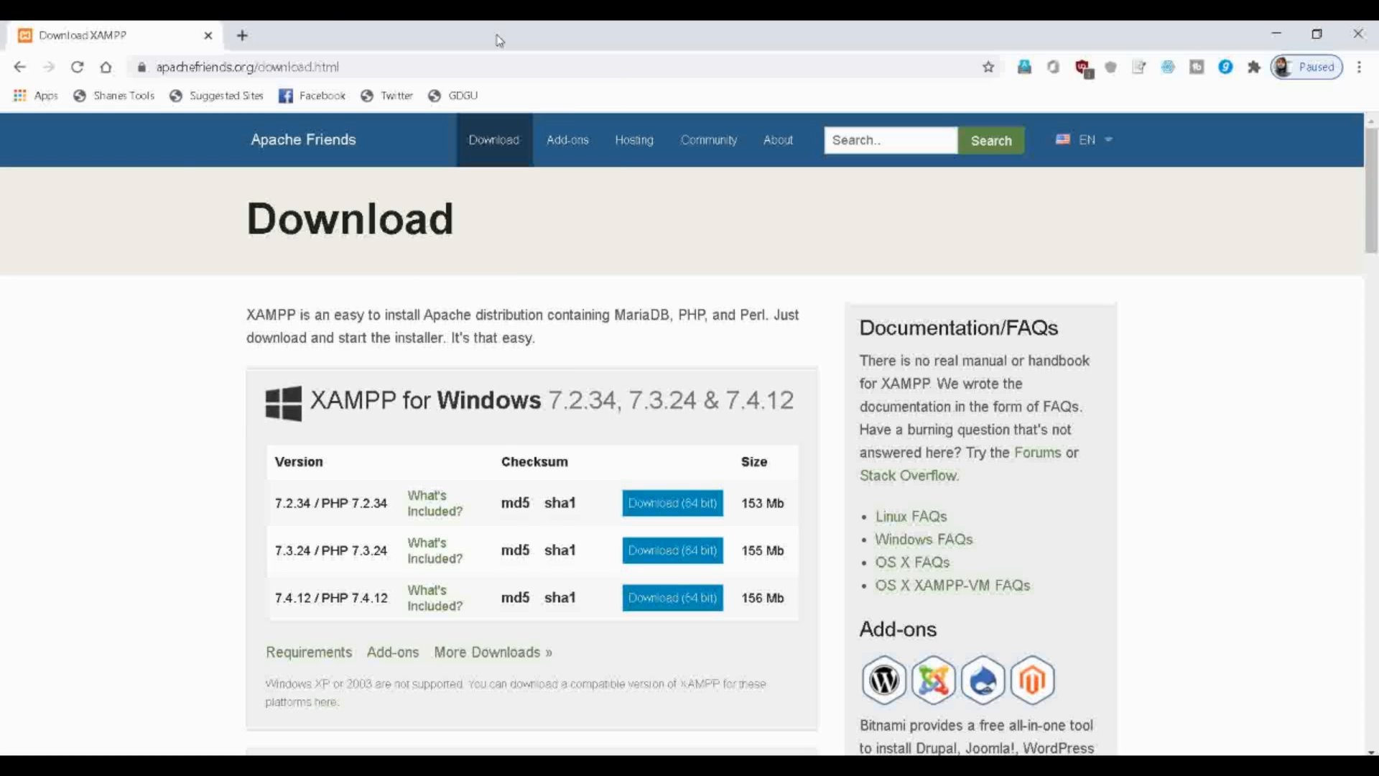
Open localhost in a new browser tab to check the XAMPP dashboard.
{"action": "left_click", "coordinate": [243, 36]}
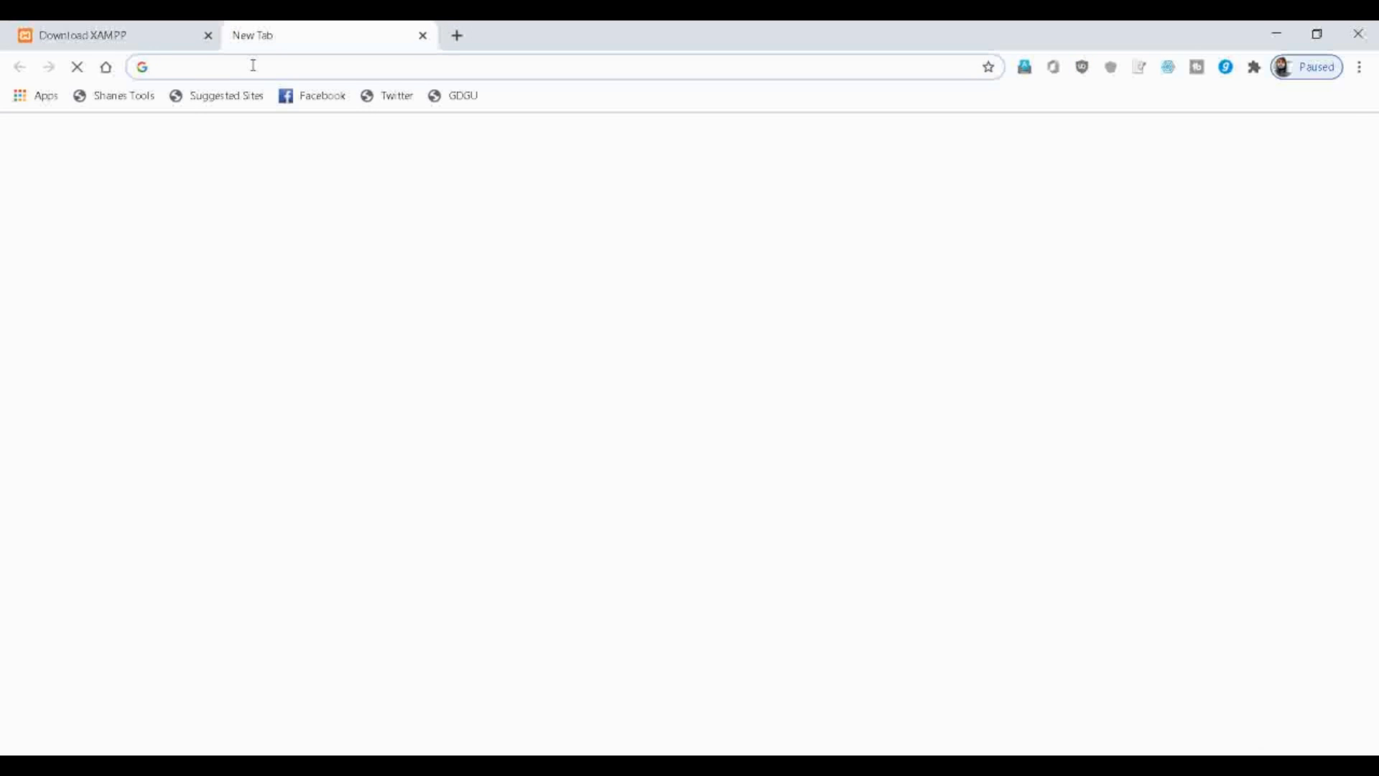
{"action": "type", "text": "localhos"}
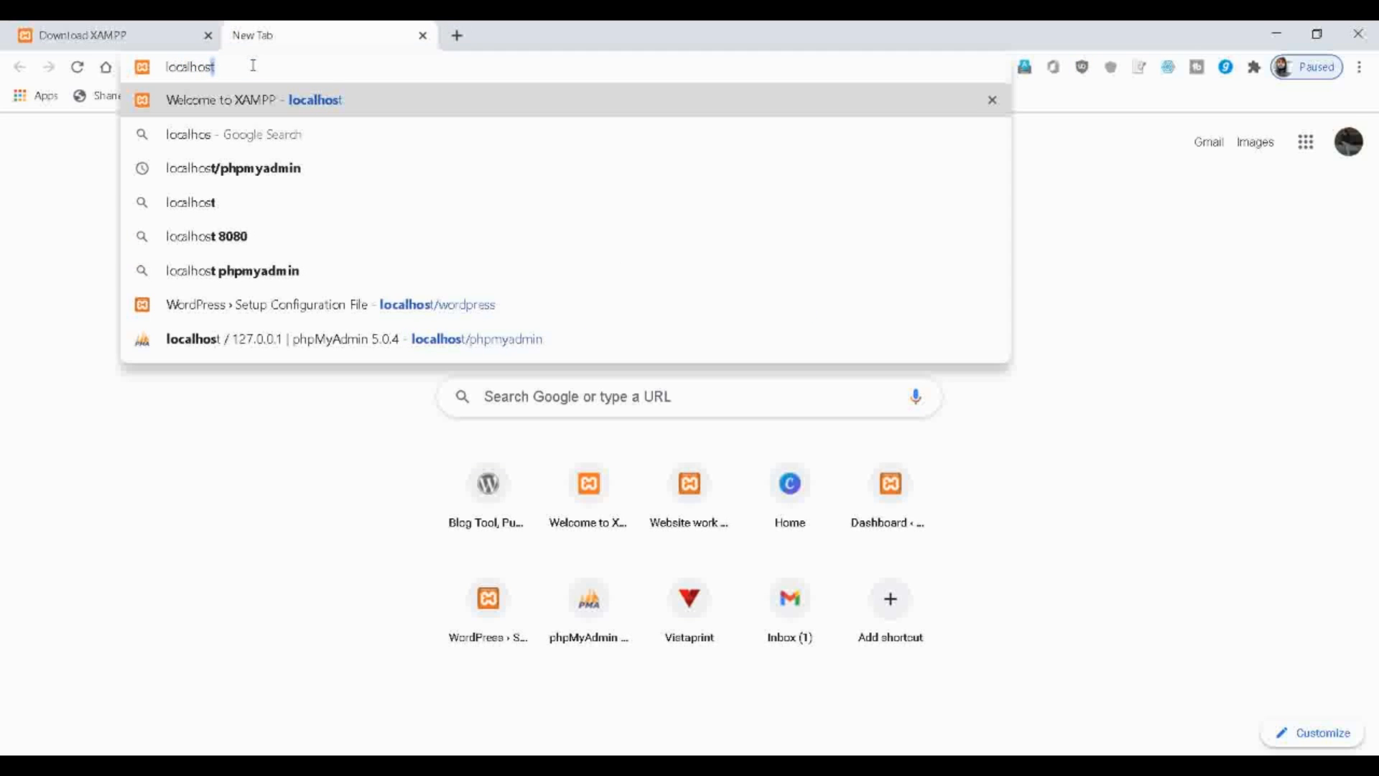
{"action": "type", "text": "t"}
{"action": "key", "text": "Return"}
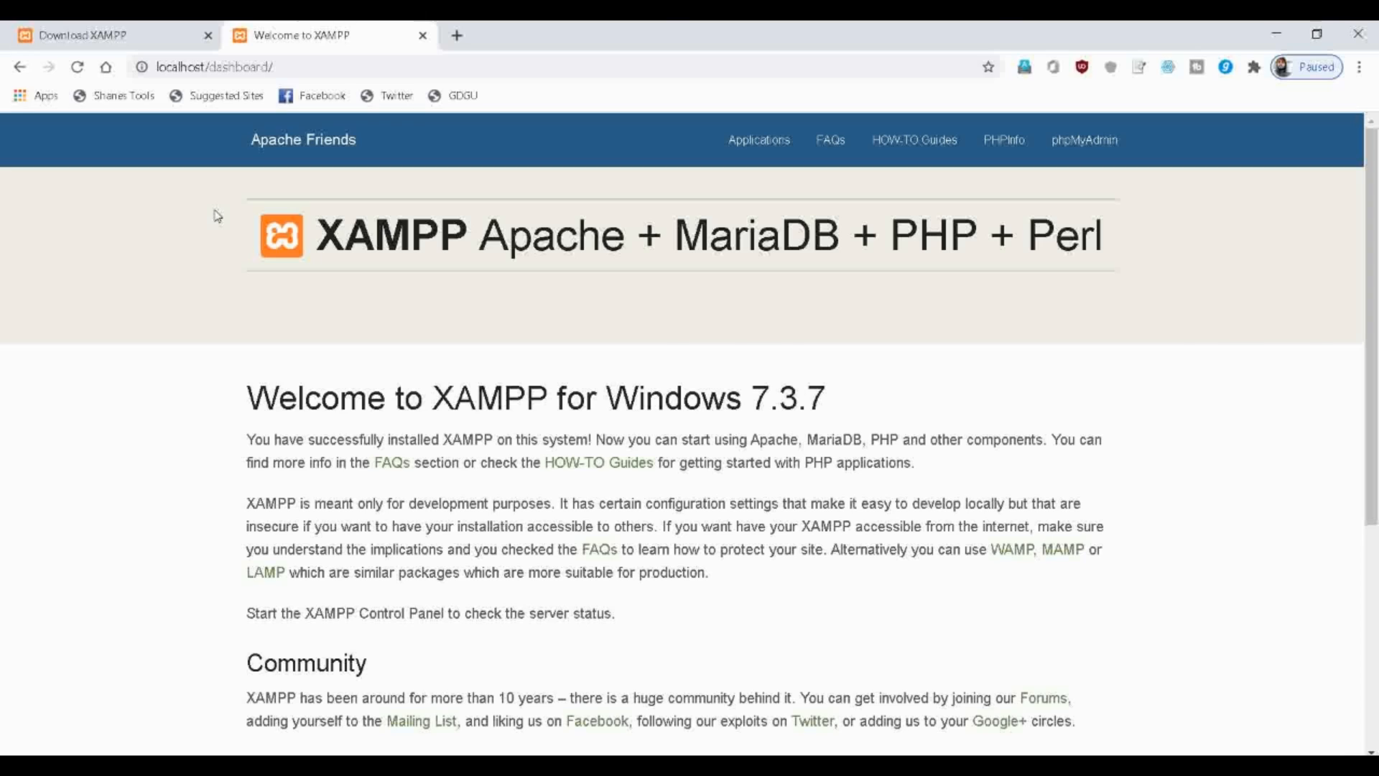
Open localhost/phpmyadmin in another new tab and bring up the database creation form with its name field active.
{"action": "left_click", "coordinate": [457, 36]}
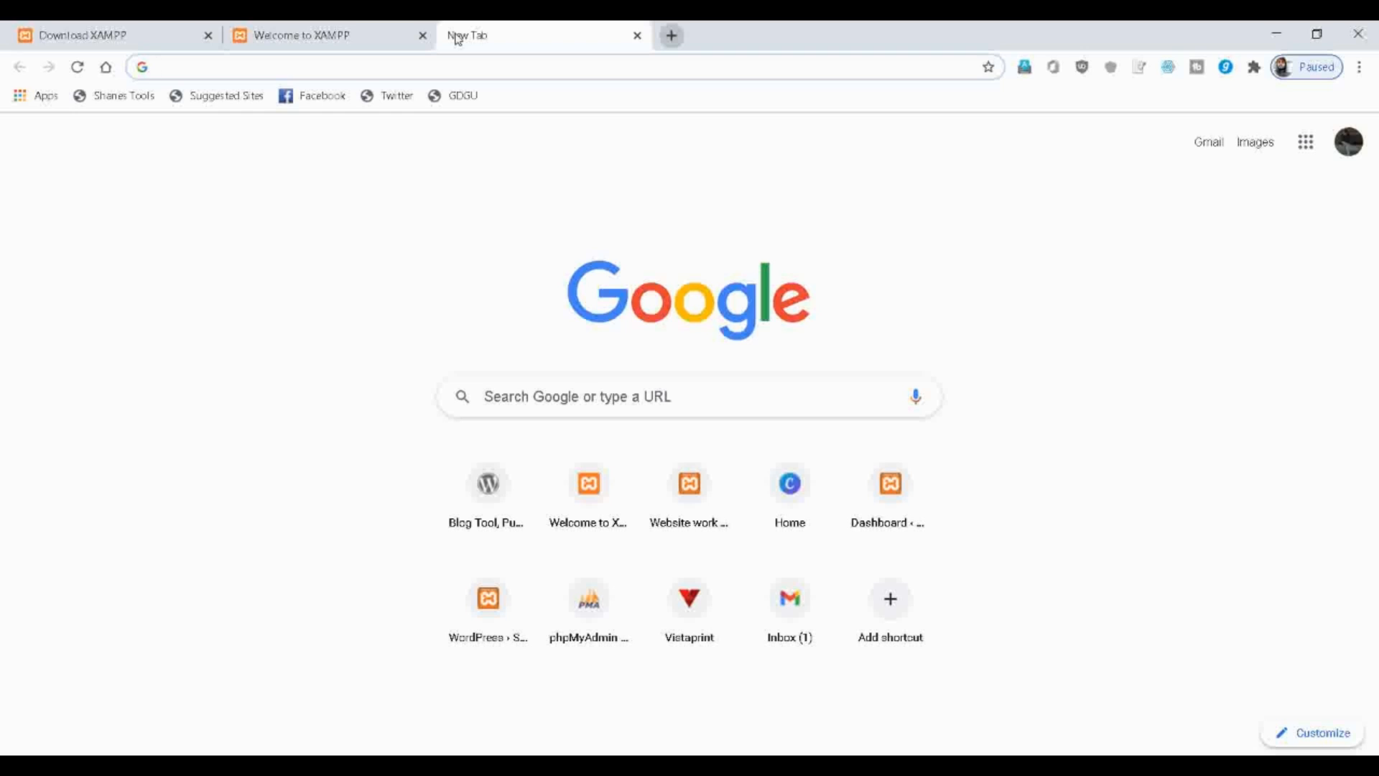
{"action": "type", "text": "localhost/"}
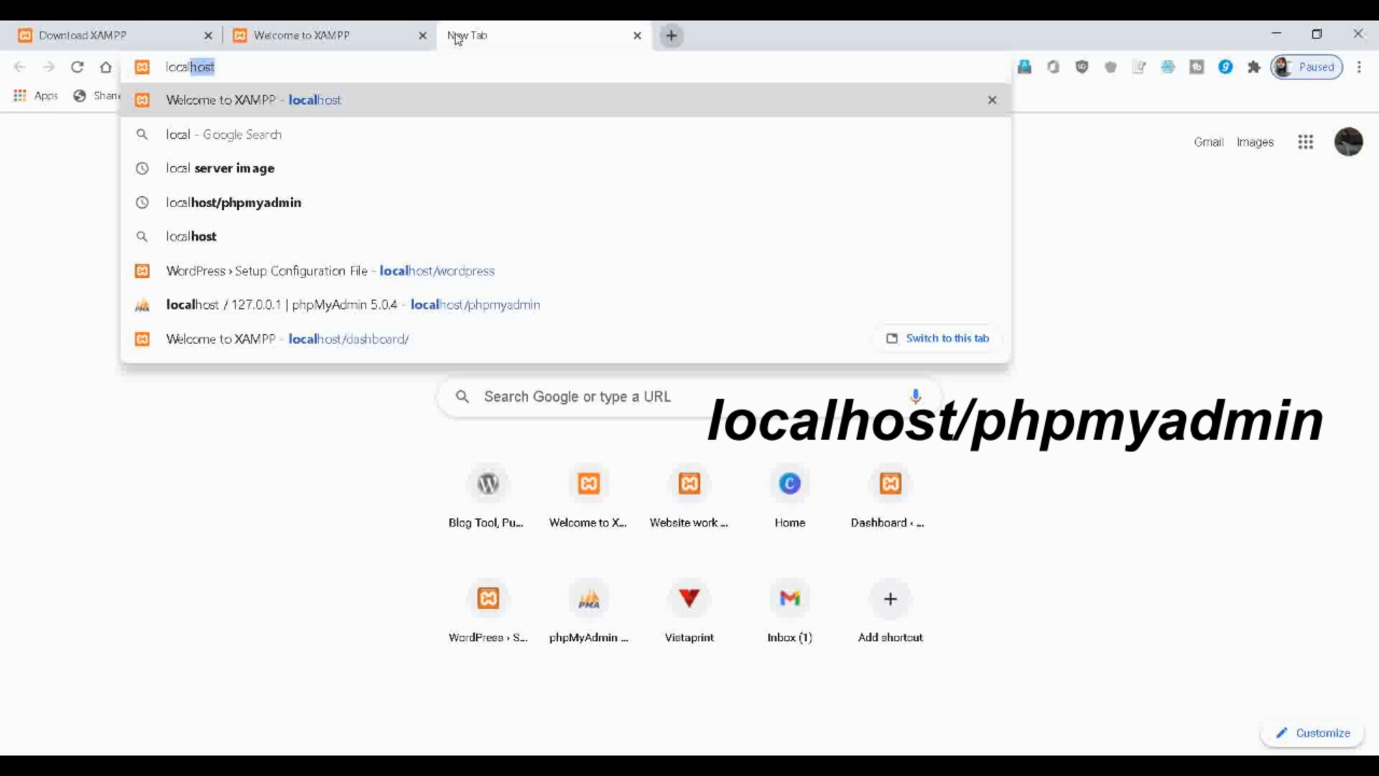
{"action": "type", "text": "ph"}
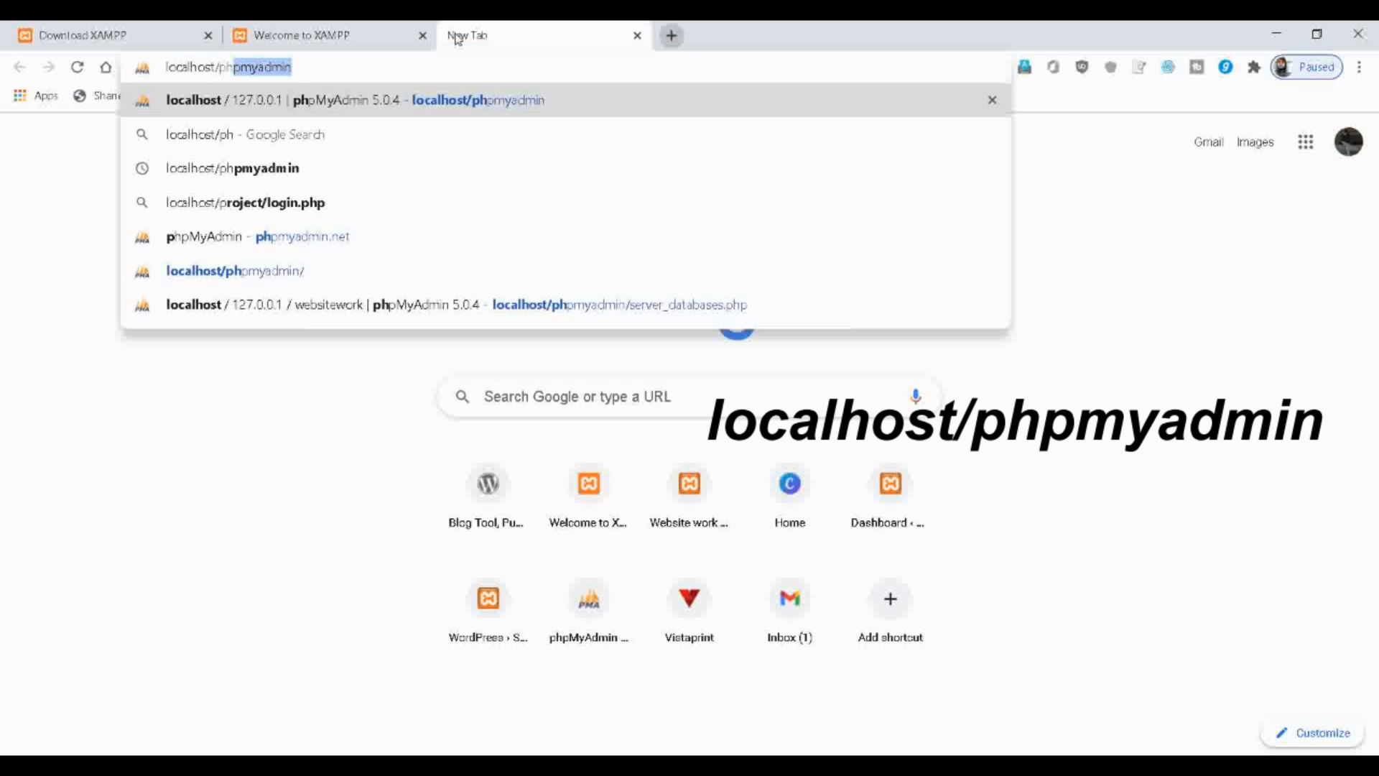
{"action": "type", "text": "pmyadmin"}
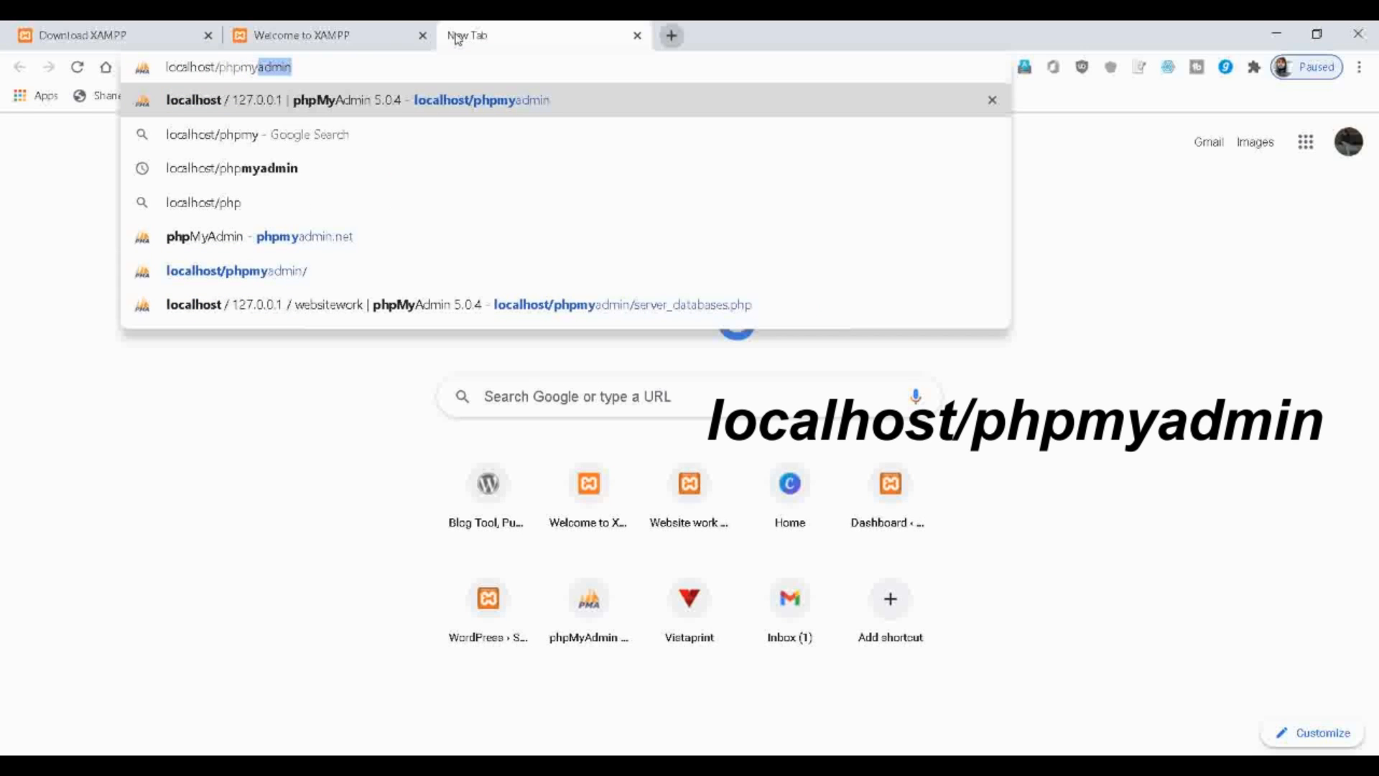
{"action": "key", "text": "Return"}
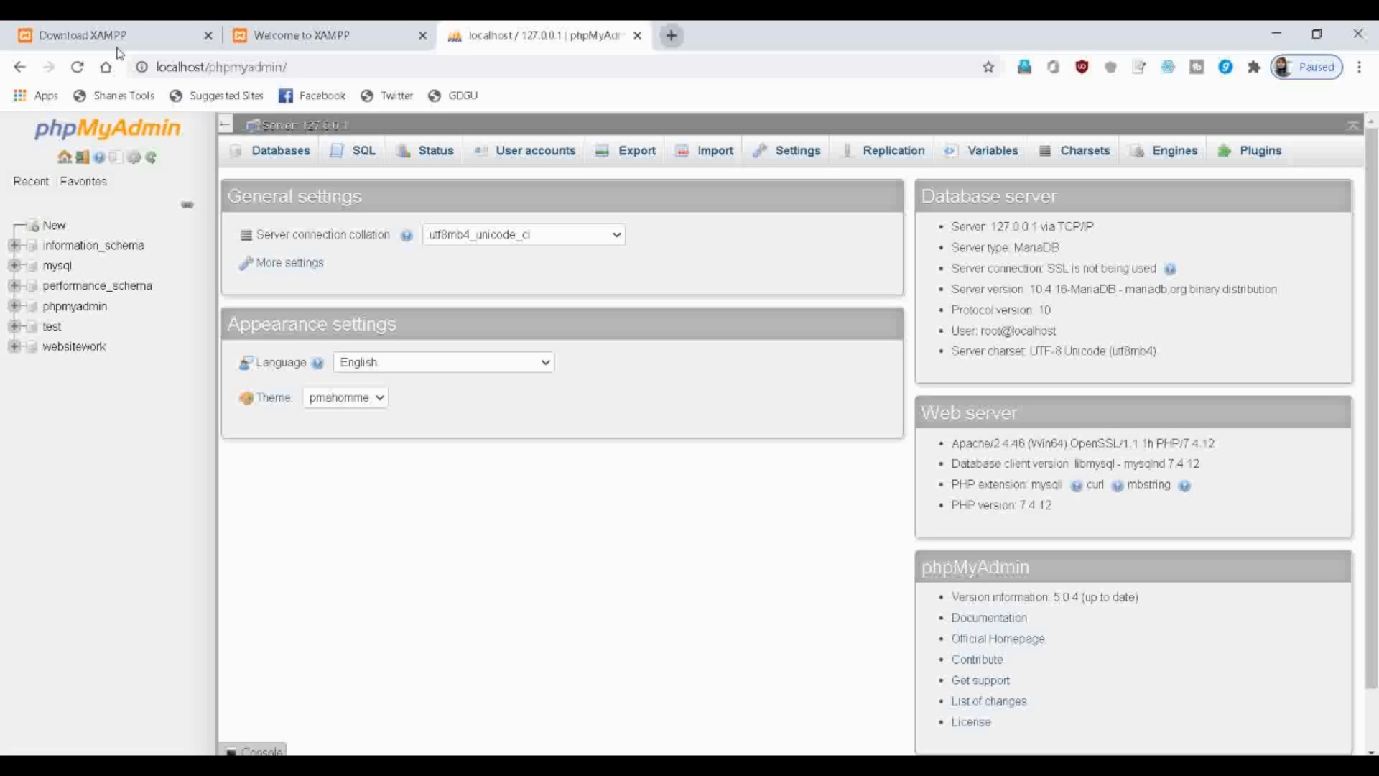
{"action": "left_click", "coordinate": [283, 154]}
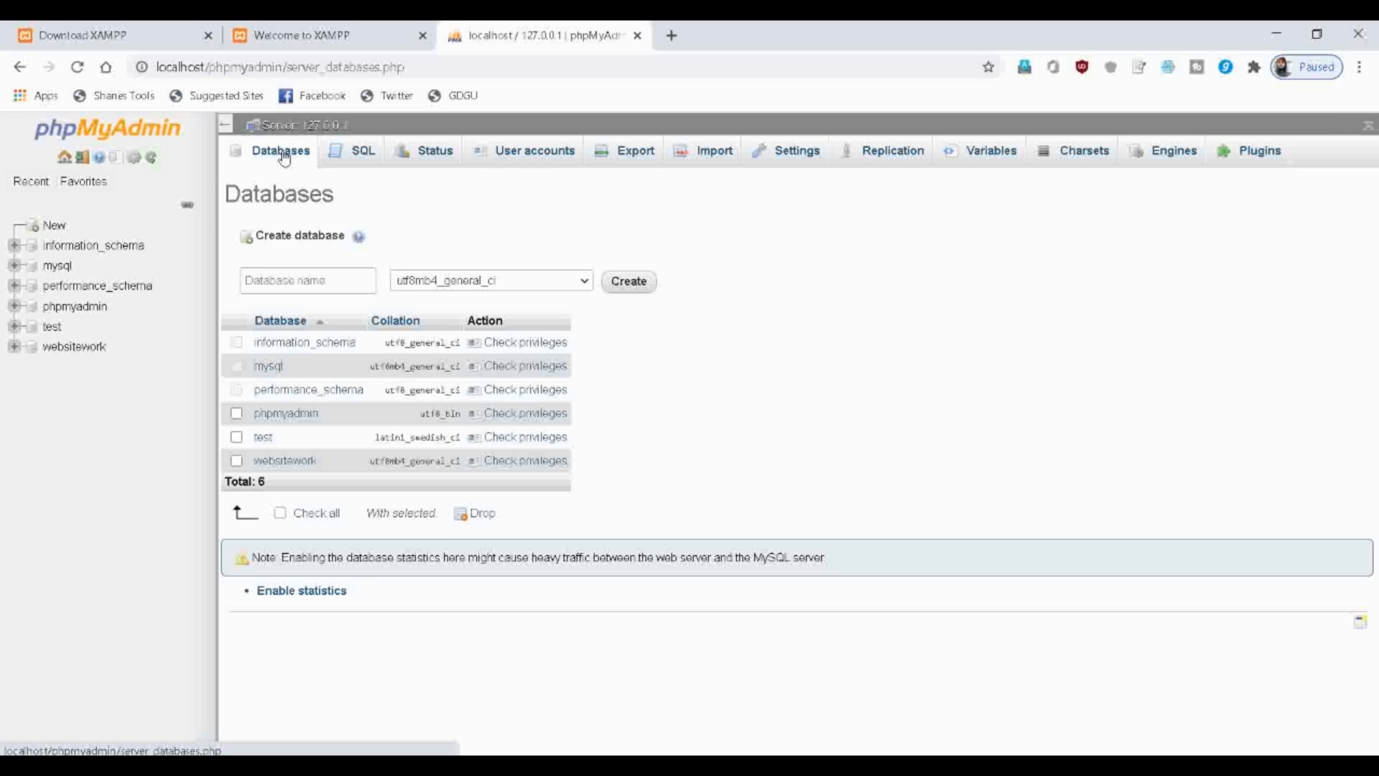
{"action": "left_click", "coordinate": [306, 278]}
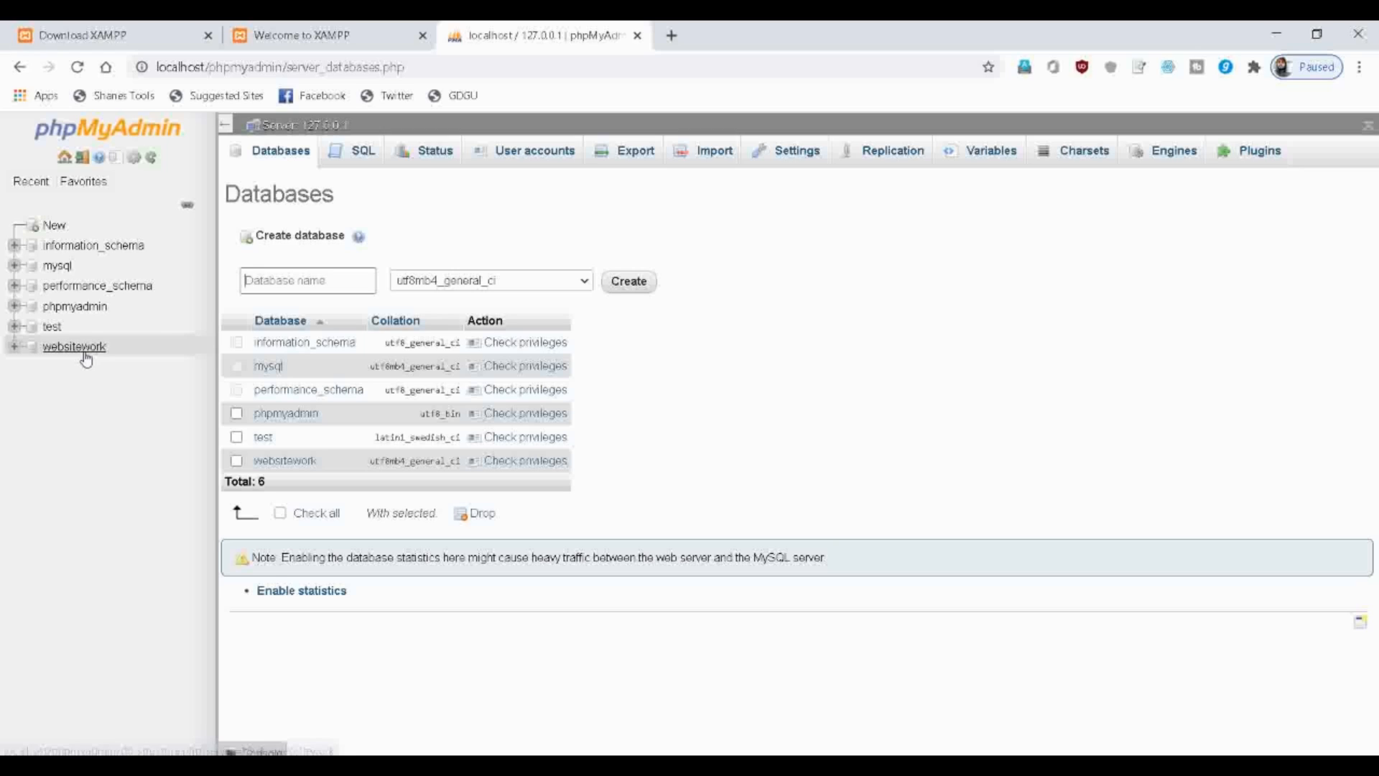
Open wordpress.org in a new tab and go to the Get WordPress download page.
{"action": "left_click", "coordinate": [670, 36]}
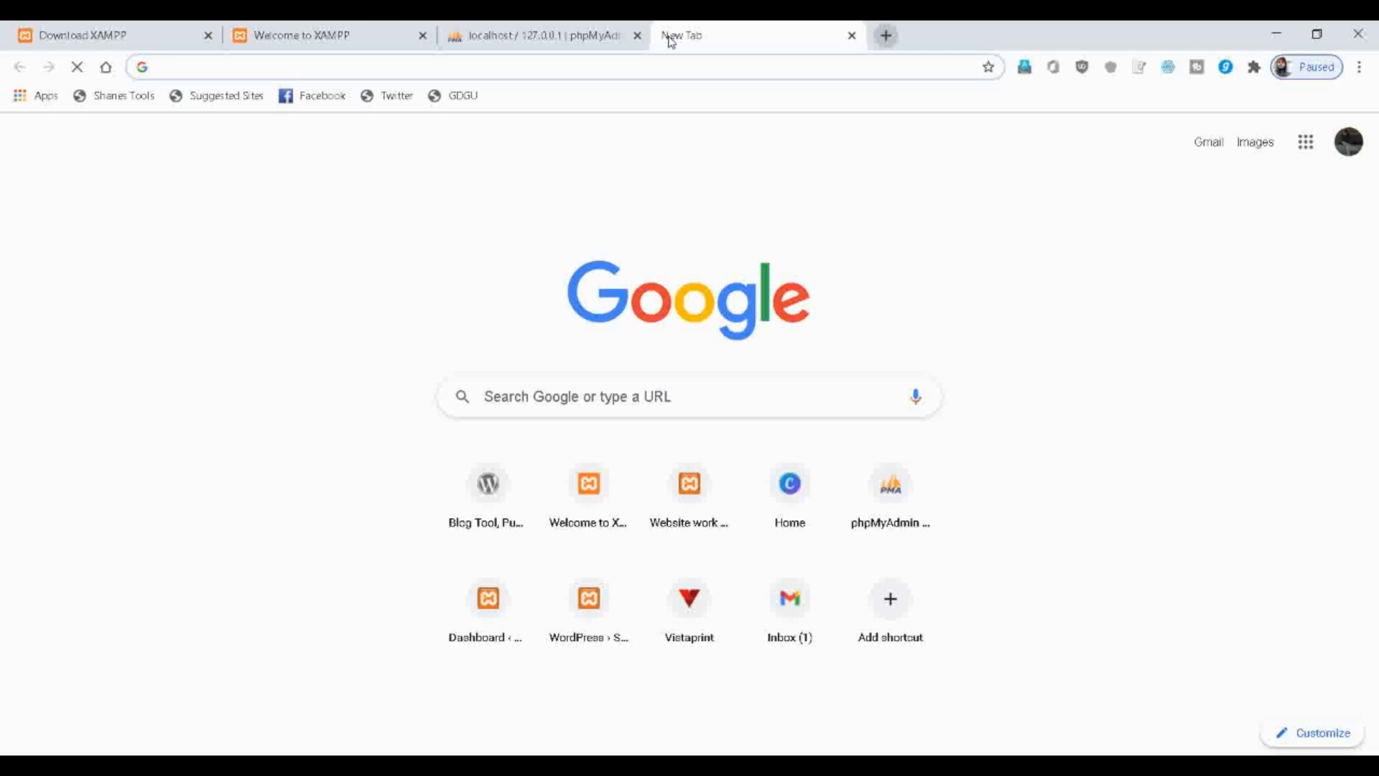
{"action": "type", "text": "word"}
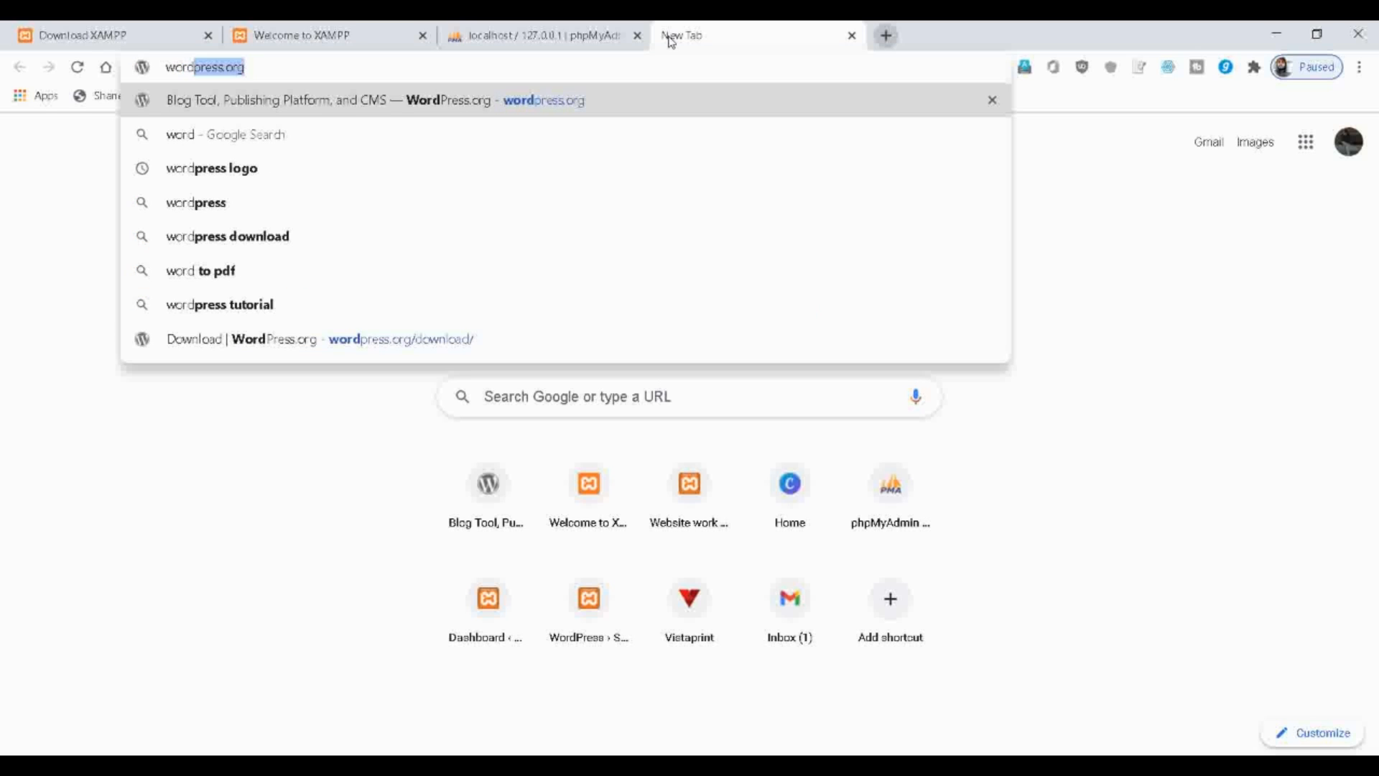
{"action": "key", "text": "Return"}
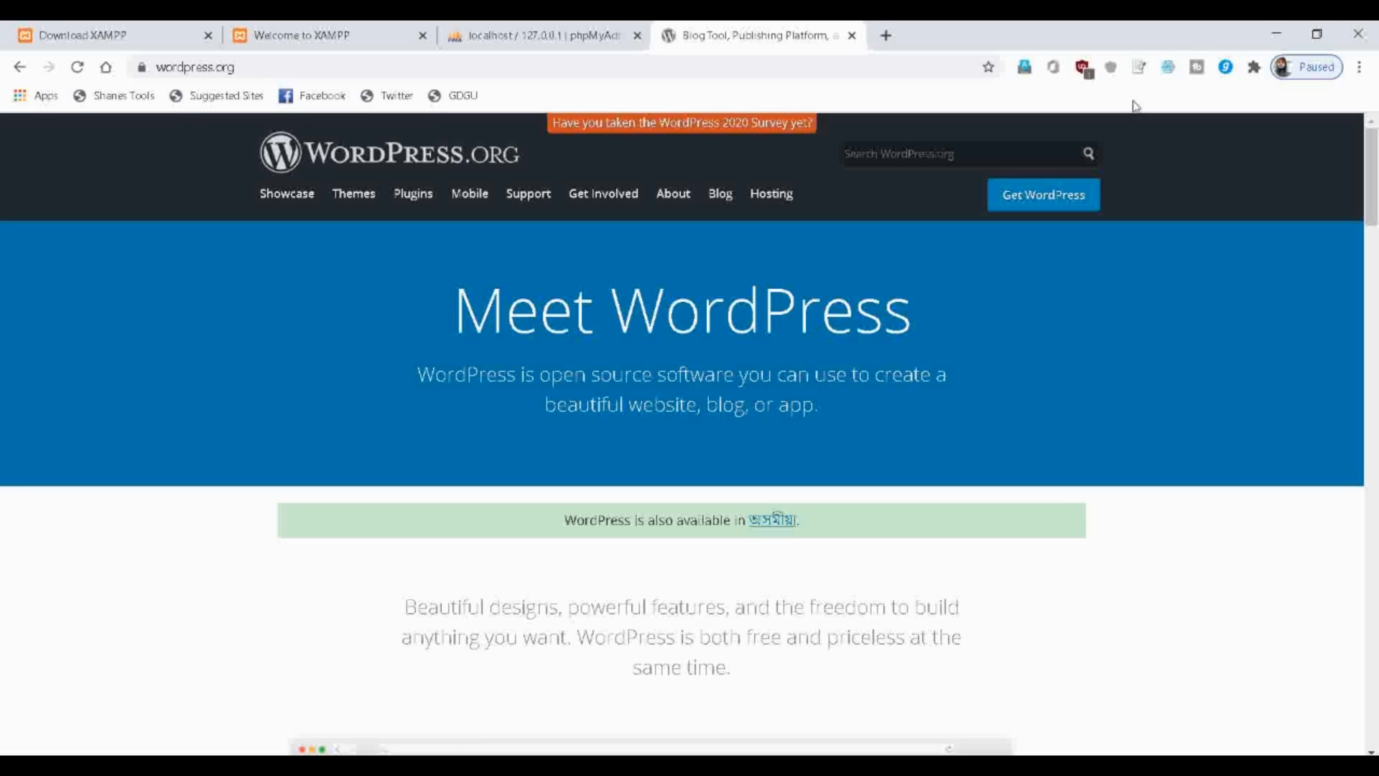
{"action": "left_click", "coordinate": [1076, 194]}
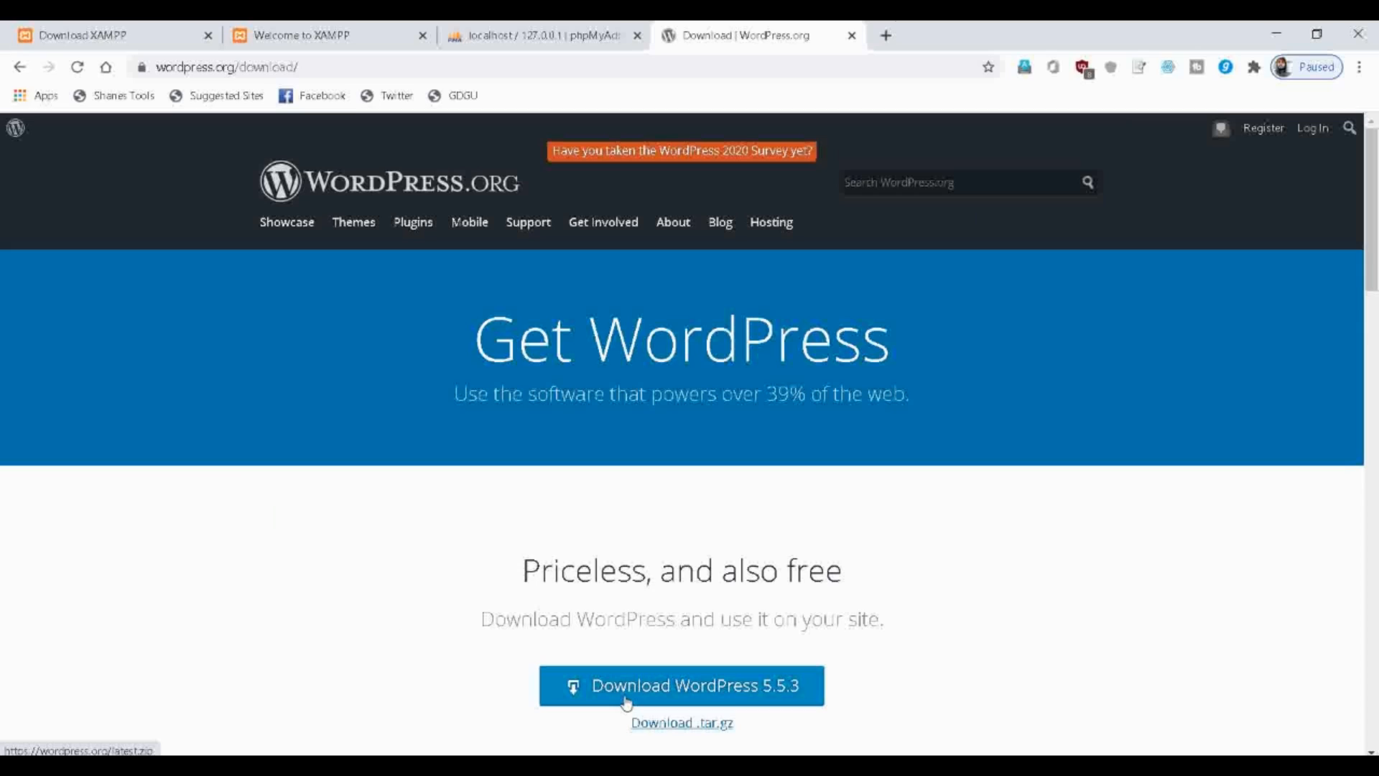
Switch to File Explorer's Downloads folder and examine the wordpress-5.5.3 archive's available actions and the wordpress-5.5.3 folder.
{"action": "mouse_move", "coordinate": [507, 766]}
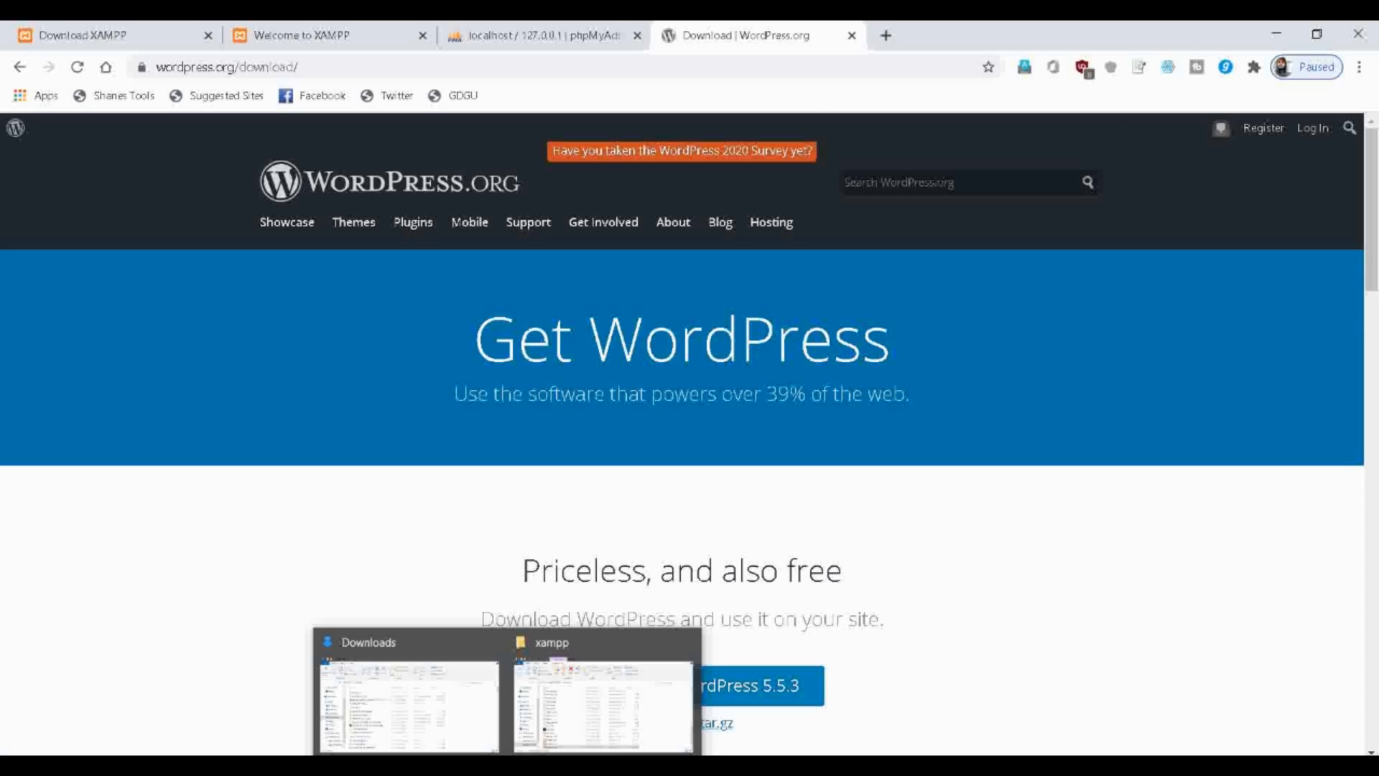
{"action": "left_click", "coordinate": [408, 700]}
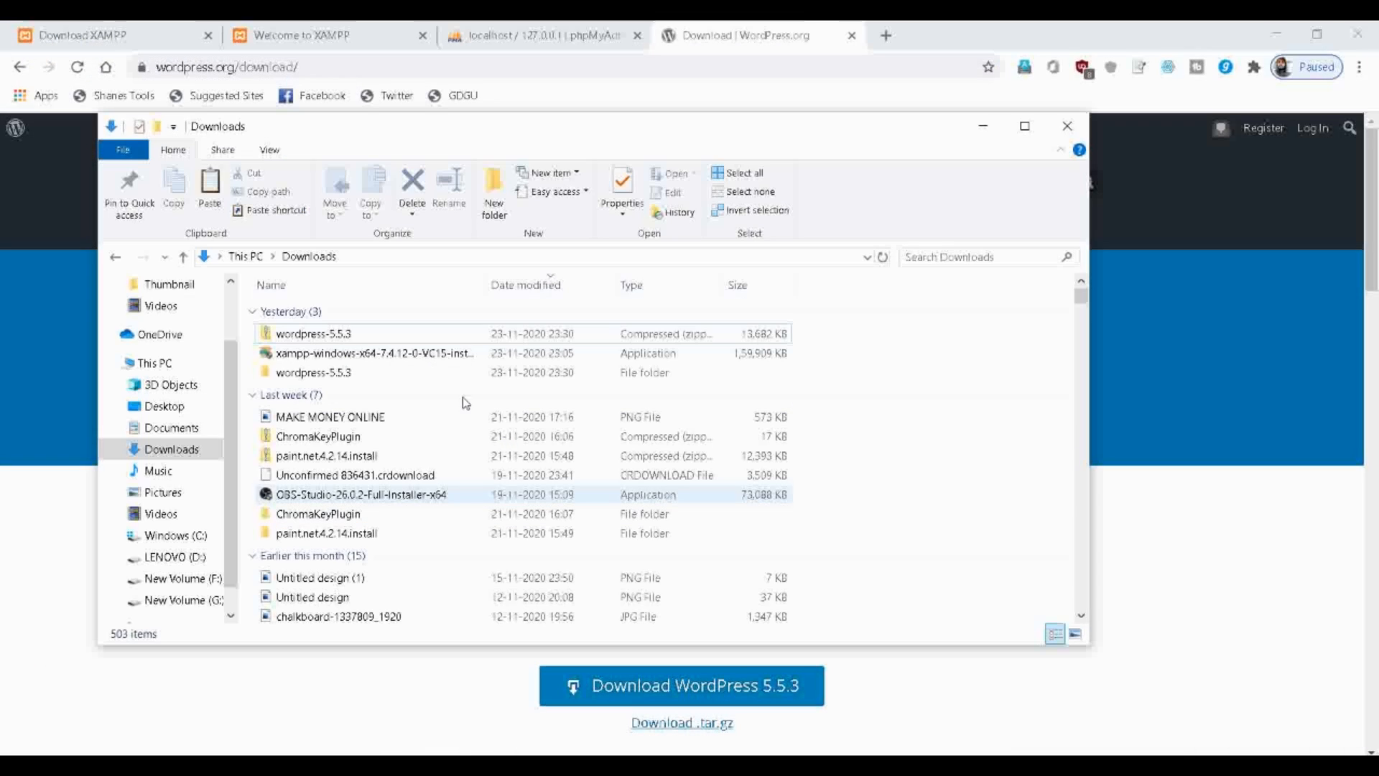
{"action": "right_click", "coordinate": [374, 335]}
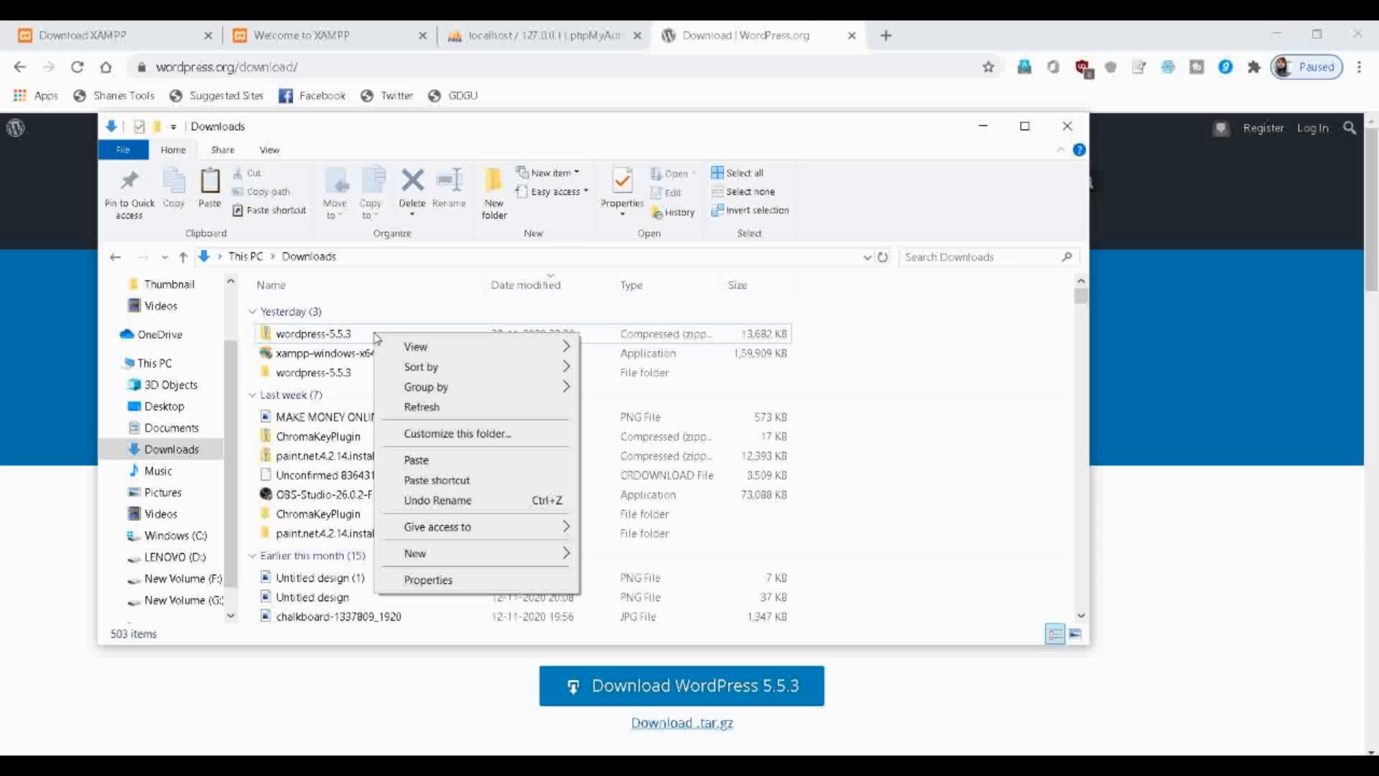
{"action": "right_click", "coordinate": [503, 335]}
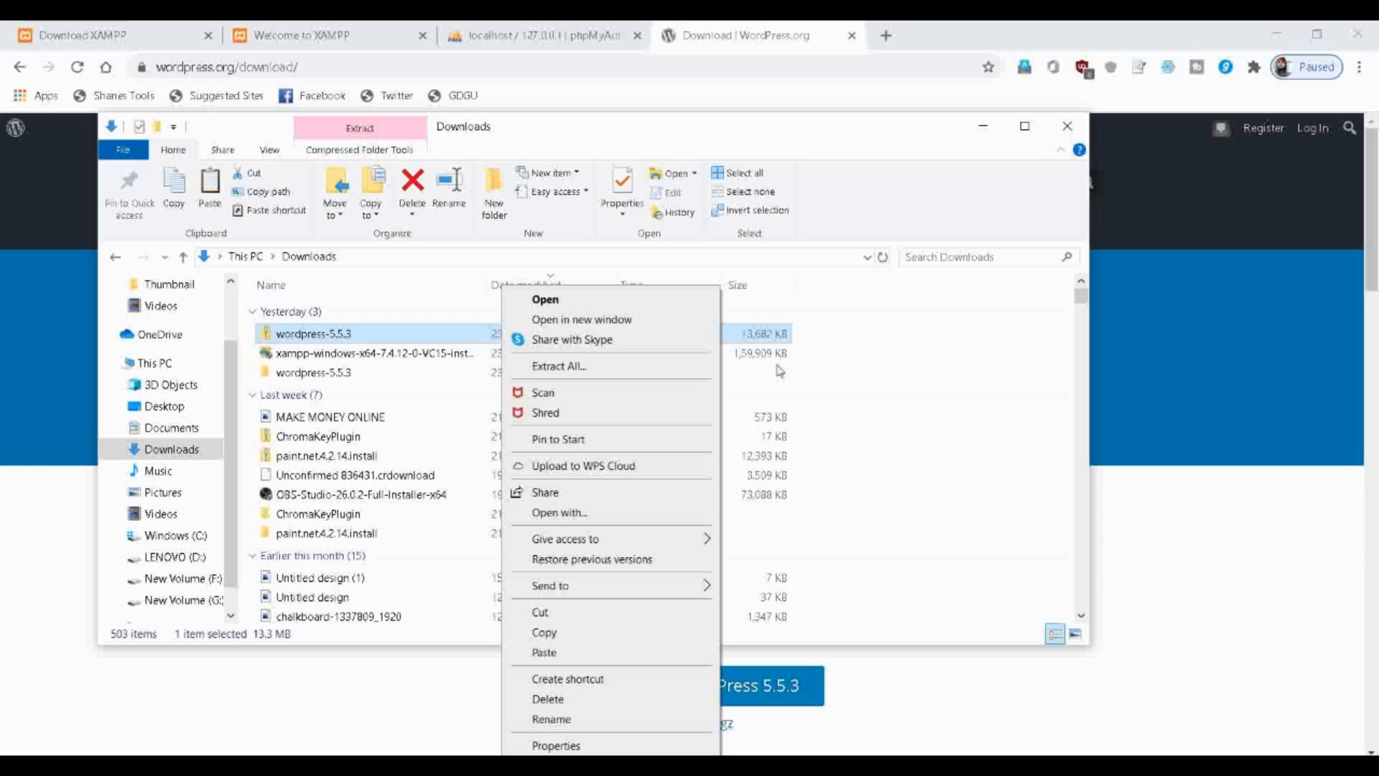
{"action": "left_click", "coordinate": [827, 374]}
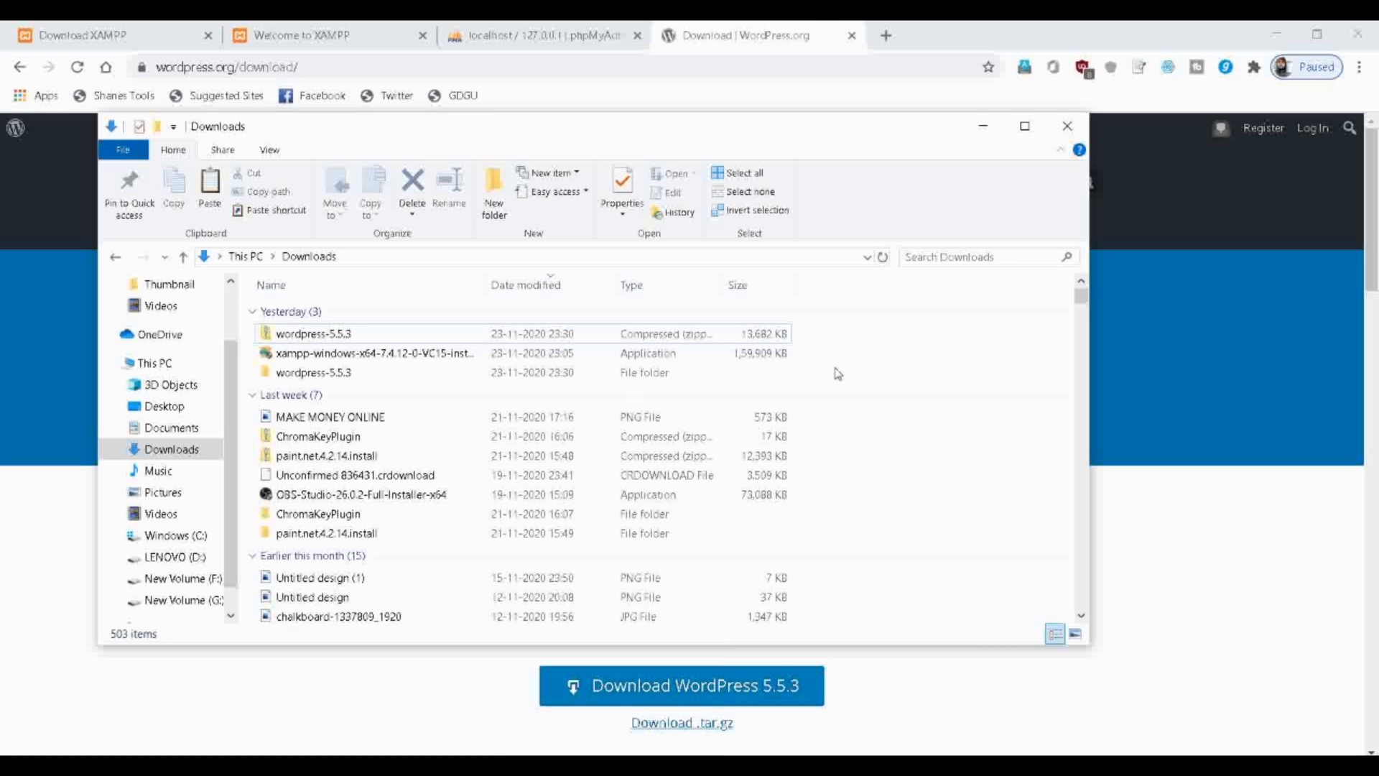
{"action": "left_click", "coordinate": [391, 373]}
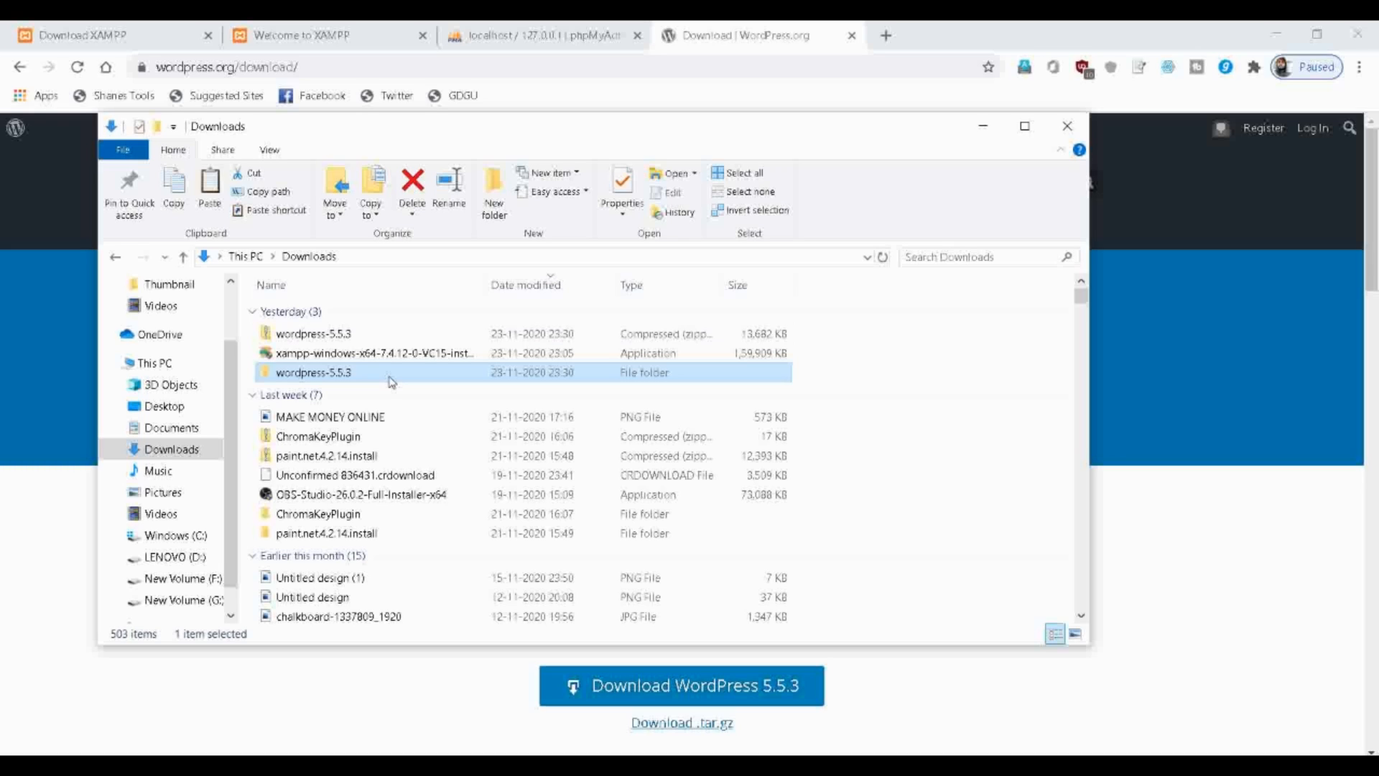
{"action": "left_click", "coordinate": [975, 127]}
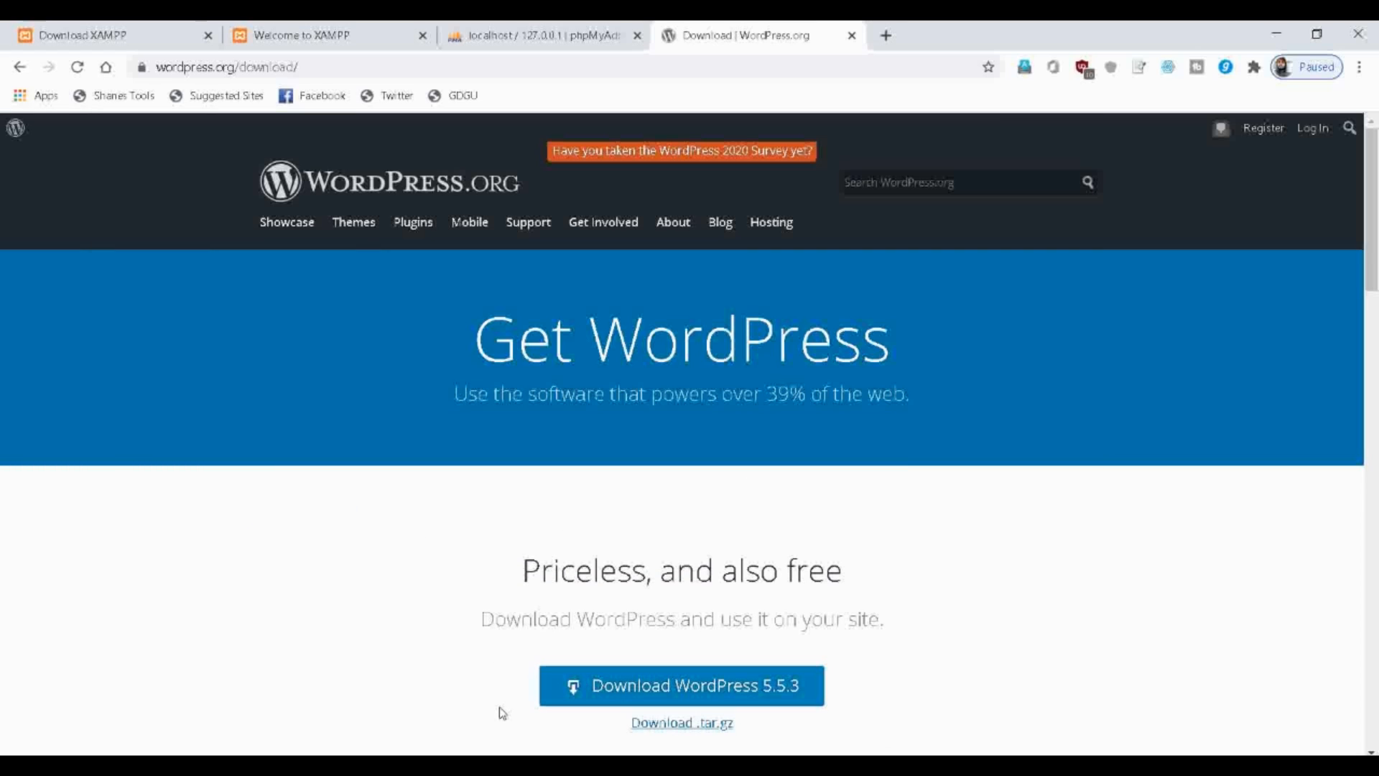
Switch to File Explorer's New Volume (G:) window and open the htdocs folder inside xampp.
{"action": "left_click", "coordinate": [508, 763]}
{"action": "left_click", "coordinate": [607, 708]}
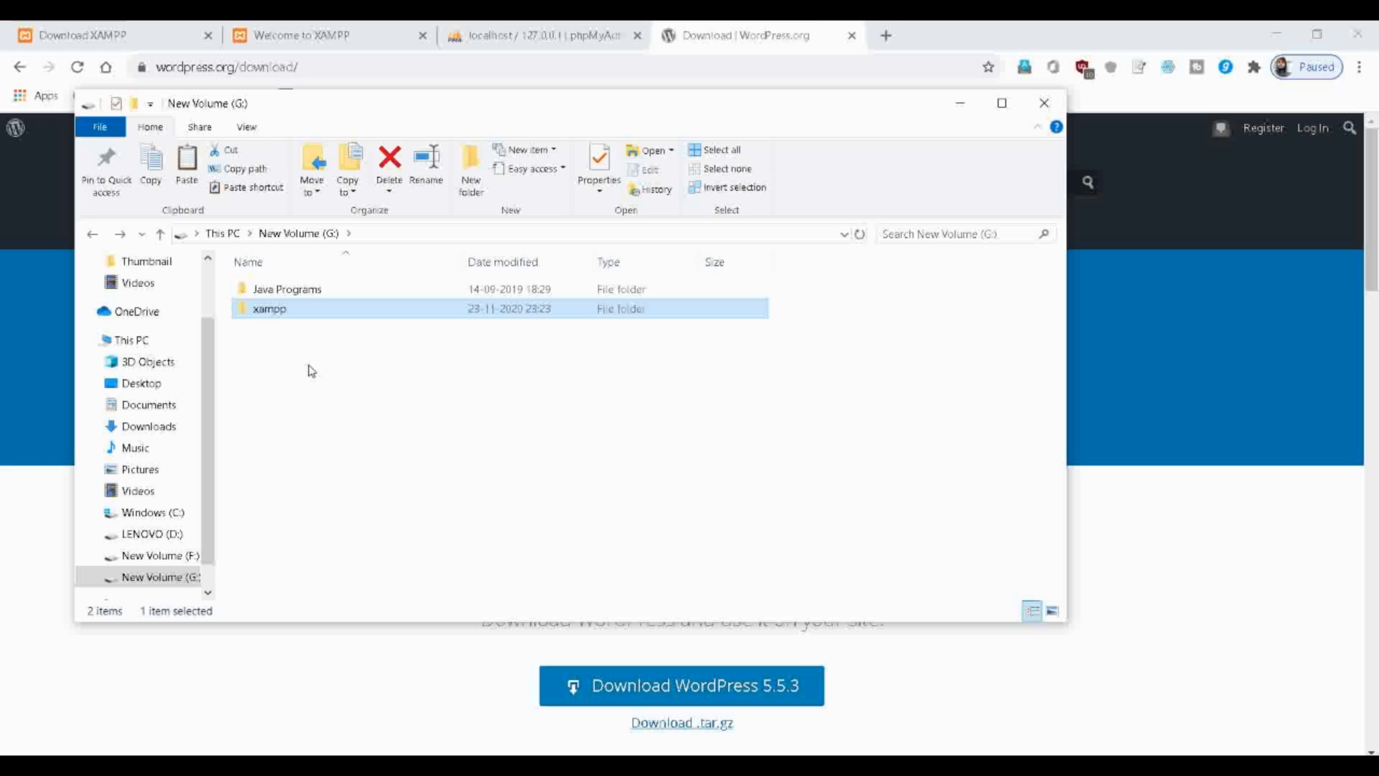
{"action": "double_click", "coordinate": [314, 311]}
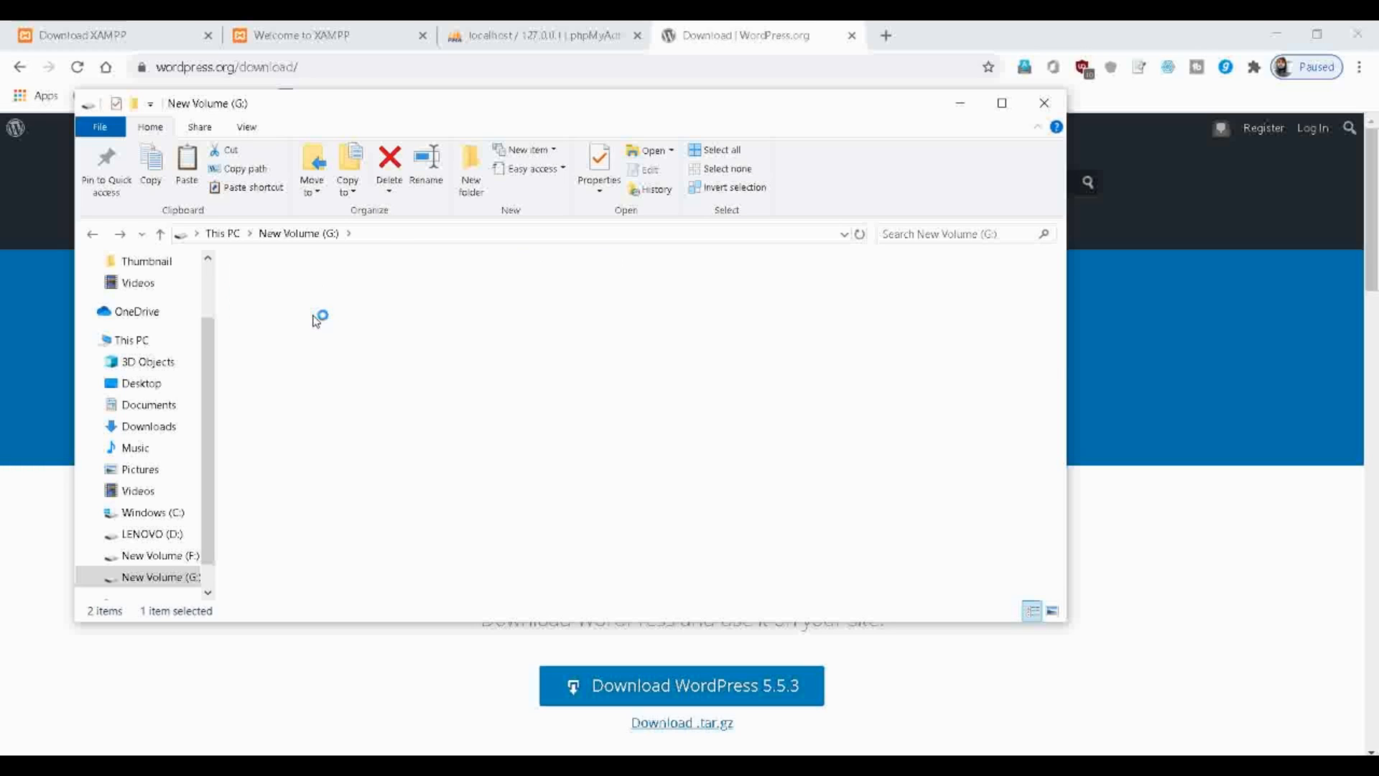
{"action": "double_click", "coordinate": [299, 388]}
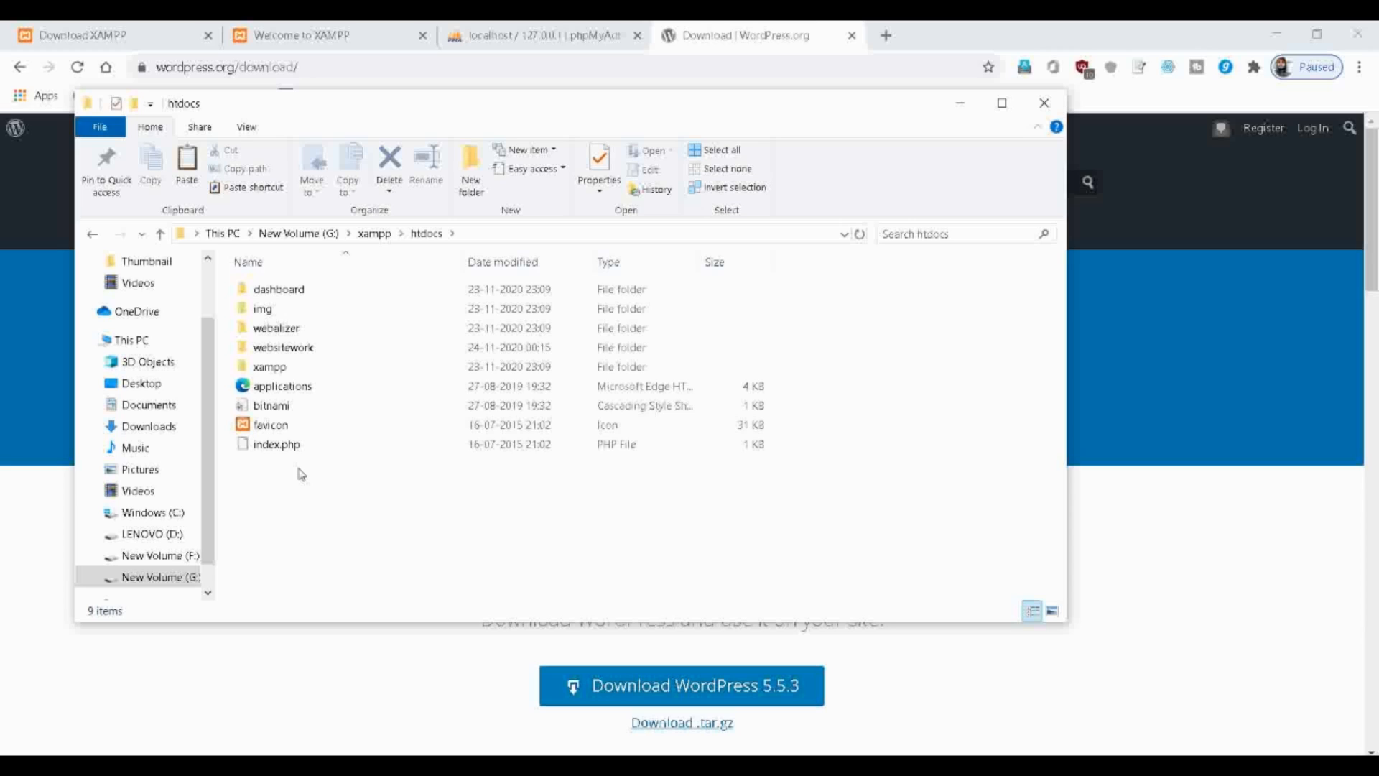
Paste the wordpress-5.5.3 folder into htdocs, and delete that pasted copy again.
{"action": "key", "text": "ctrl+v"}
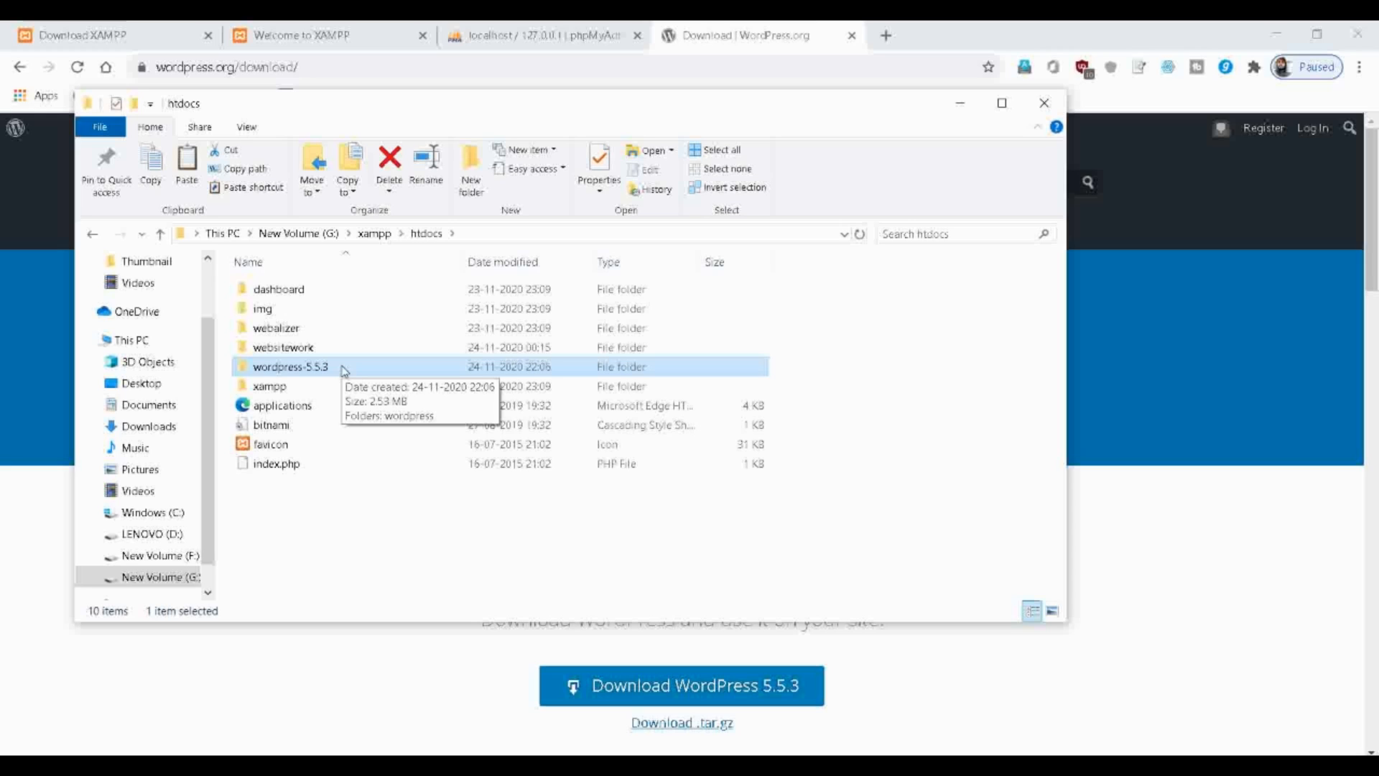
{"action": "key", "text": "Delete"}
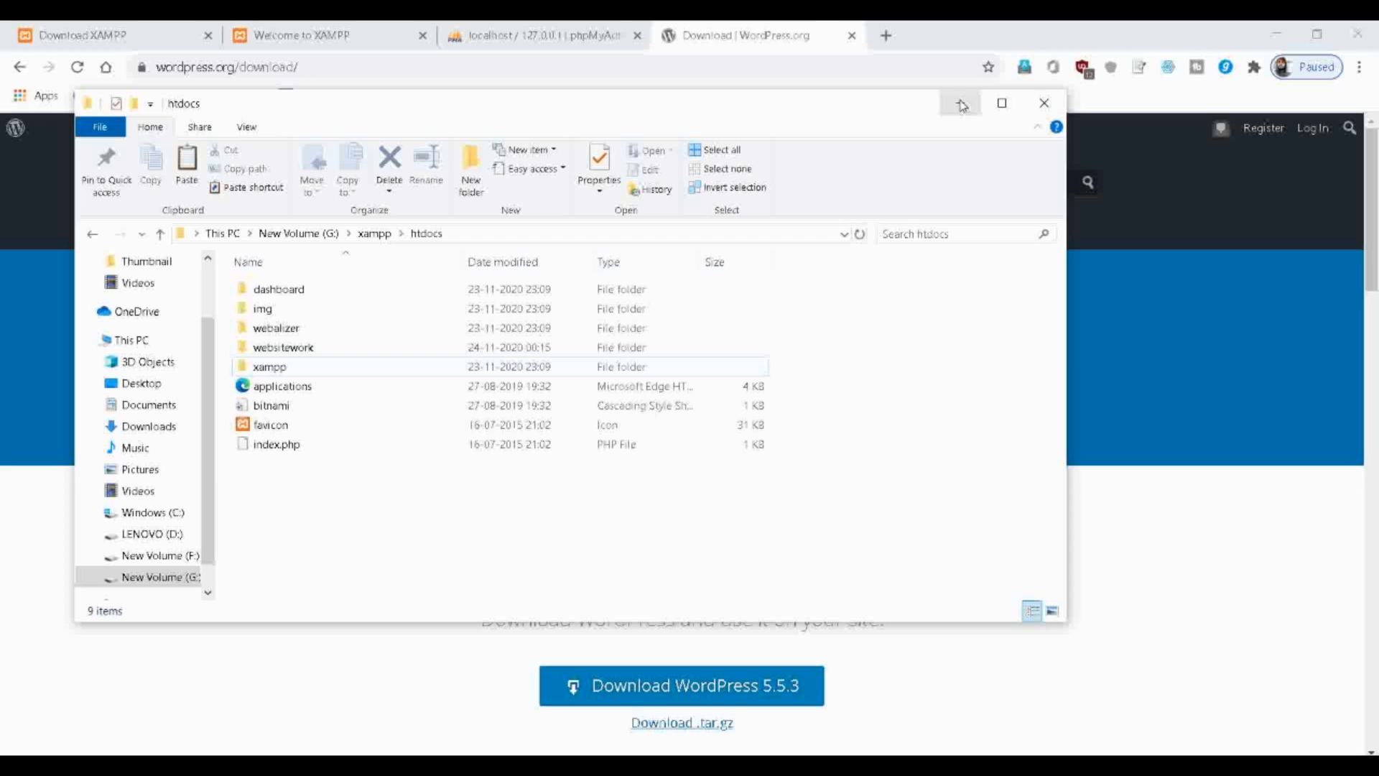
Switch to Chrome and open the local WordPress site at localhost/websitework in a new tab.
{"action": "left_click", "coordinate": [885, 35]}
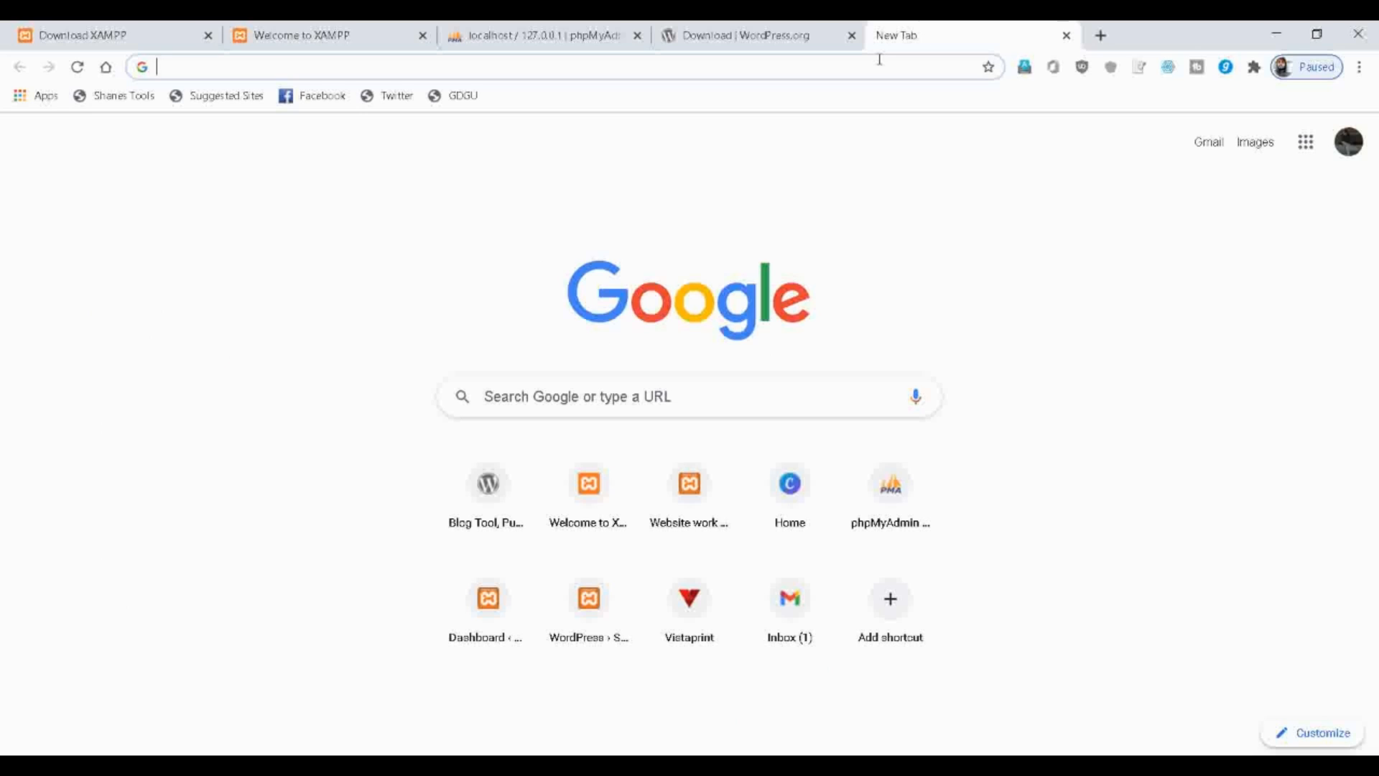
{"action": "type", "text": "localhost"}
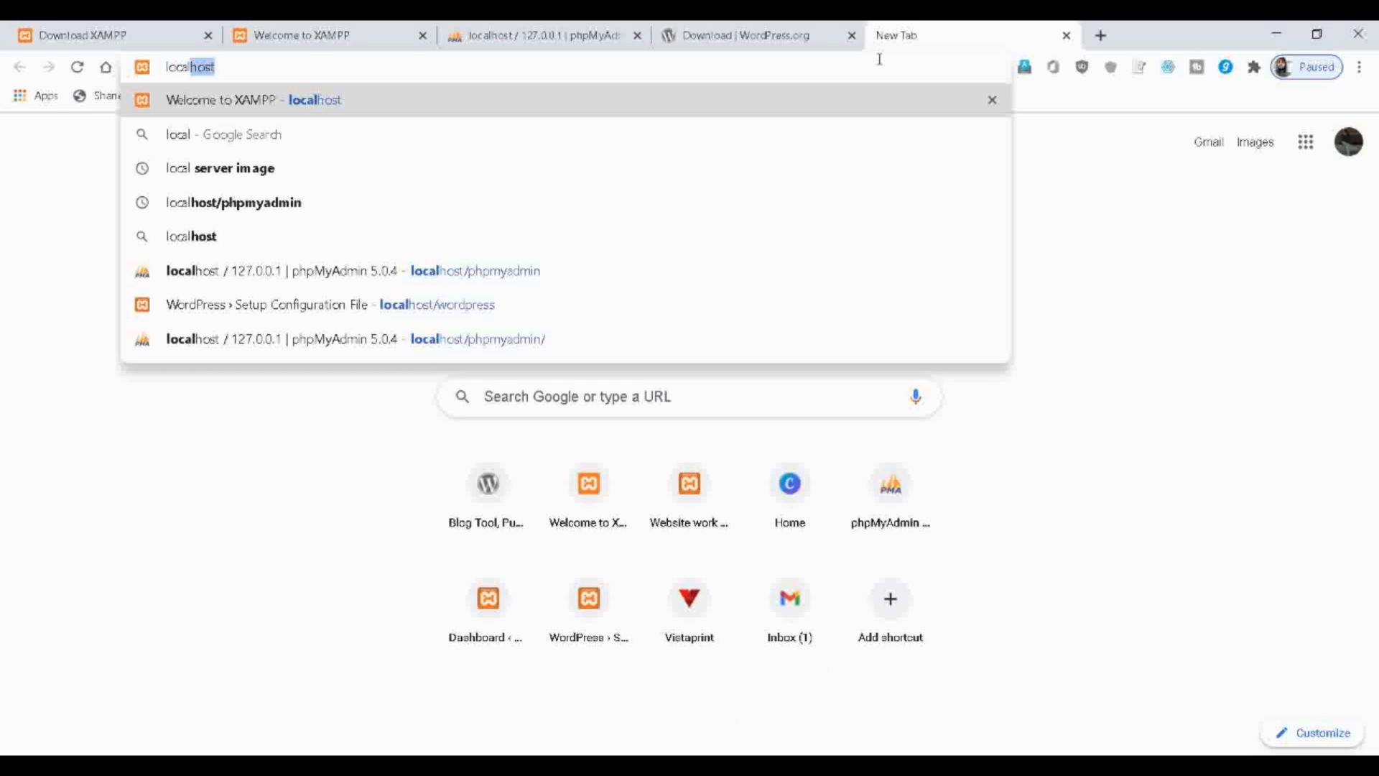
{"action": "type", "text": "/"}
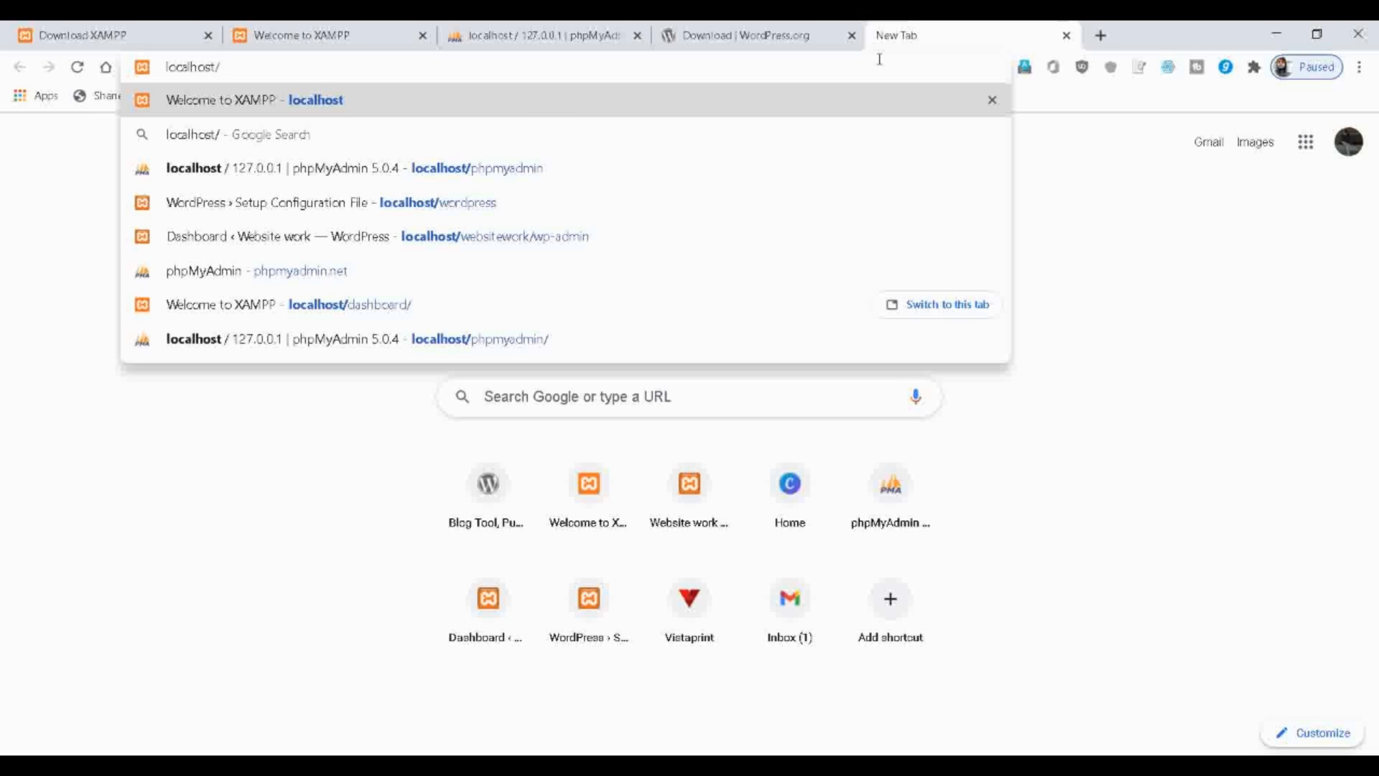
{"action": "type", "text": "website"}
{"action": "type", "text": "1"}
{"action": "key", "text": "Return"}
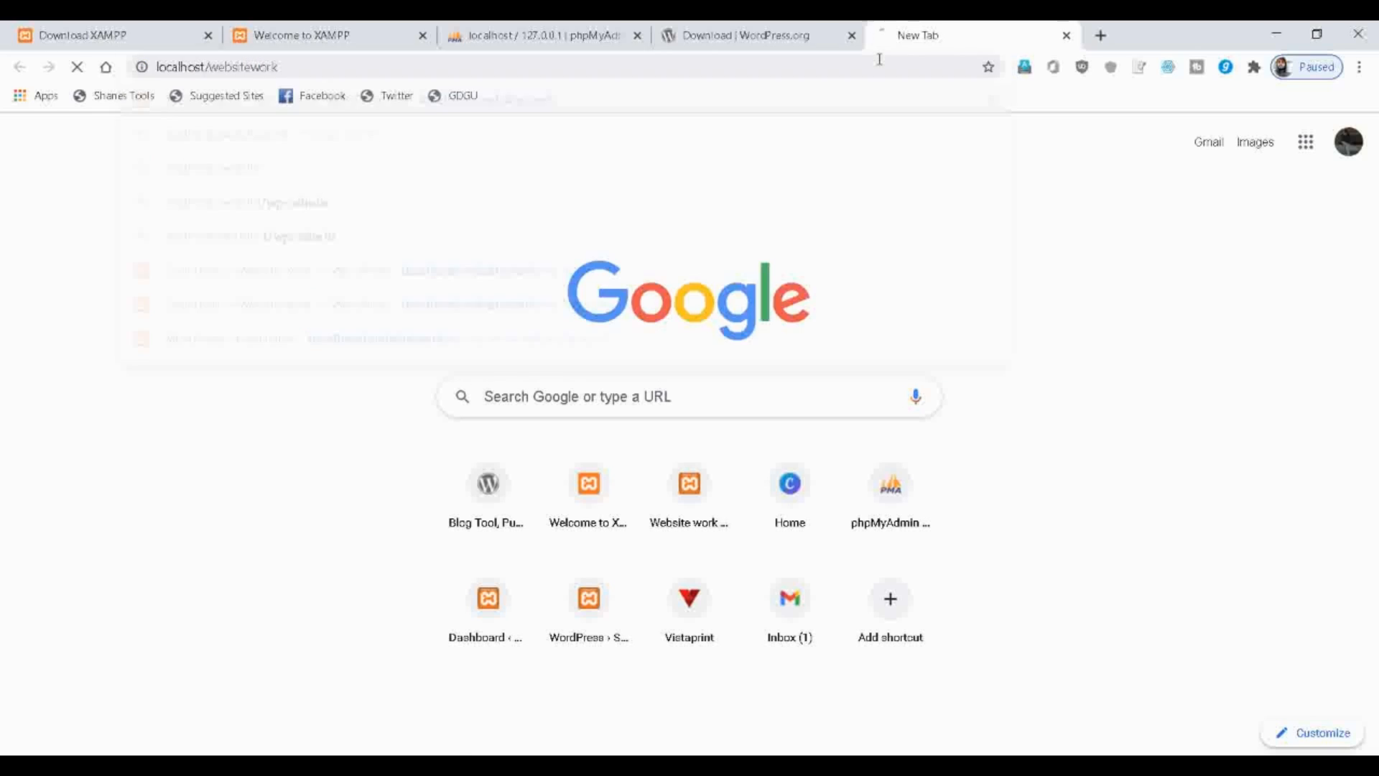